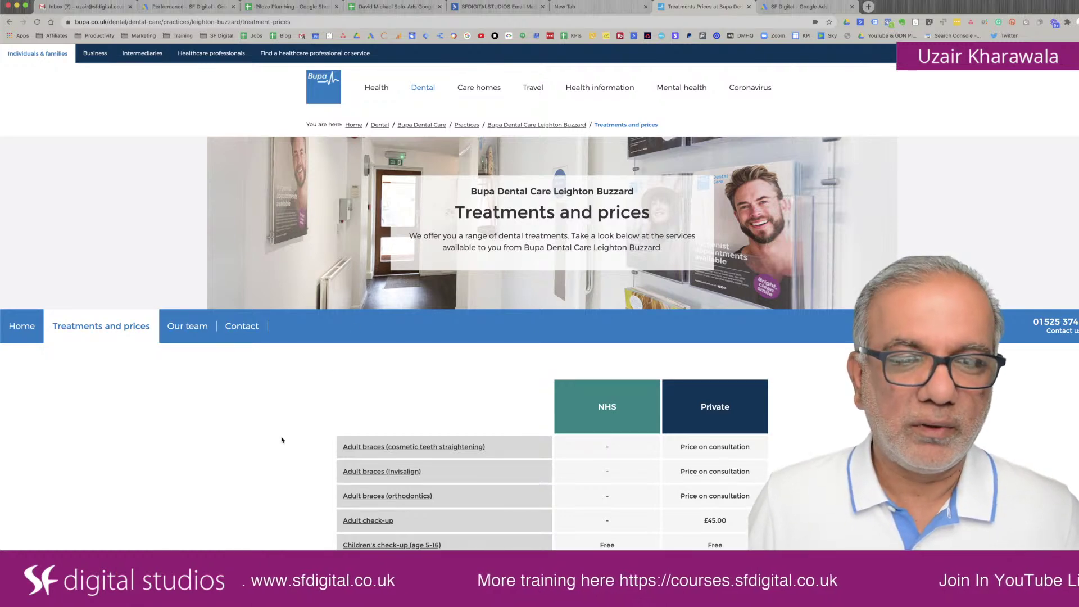
# - Detach the Bupa Treatments and prices page into its own browser window and move it partly clear of the ad editor
pyautogui.scroll(-3, 182, 416)
pyautogui.scroll(3, 181, 416)
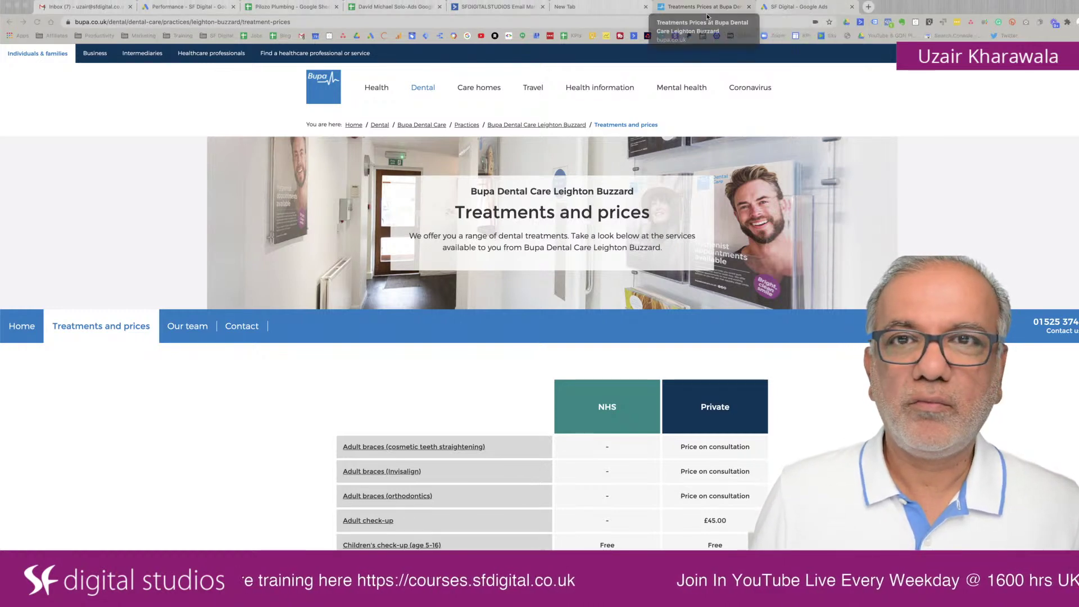
pyautogui.moveTo(671, 8); pyautogui.dragTo(665, 80)
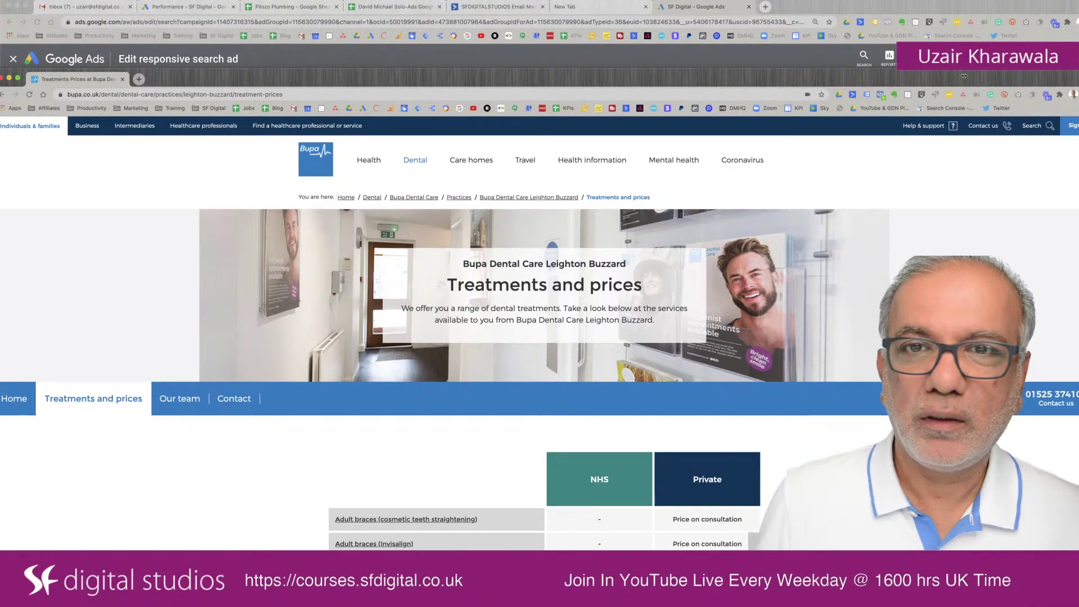
pyautogui.moveTo(964, 76); pyautogui.dragTo(616, 87)
pyautogui.moveTo(540, 86); pyautogui.dragTo(1029, 18)
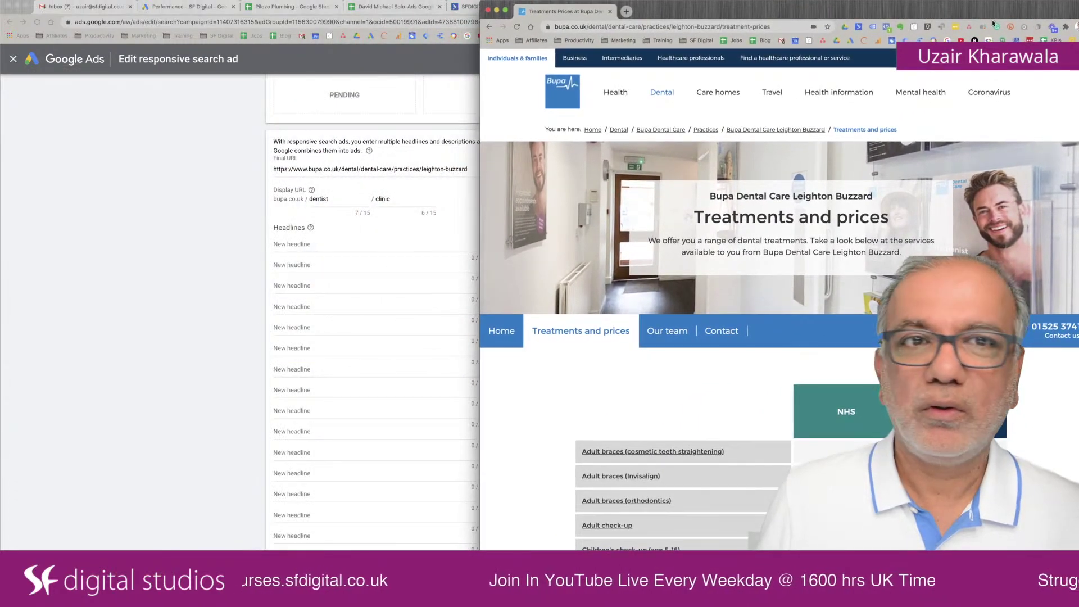
# - Narrow the Google Ads editor window so that it sits side by side with the Bupa website window
pyautogui.click(241, 197)
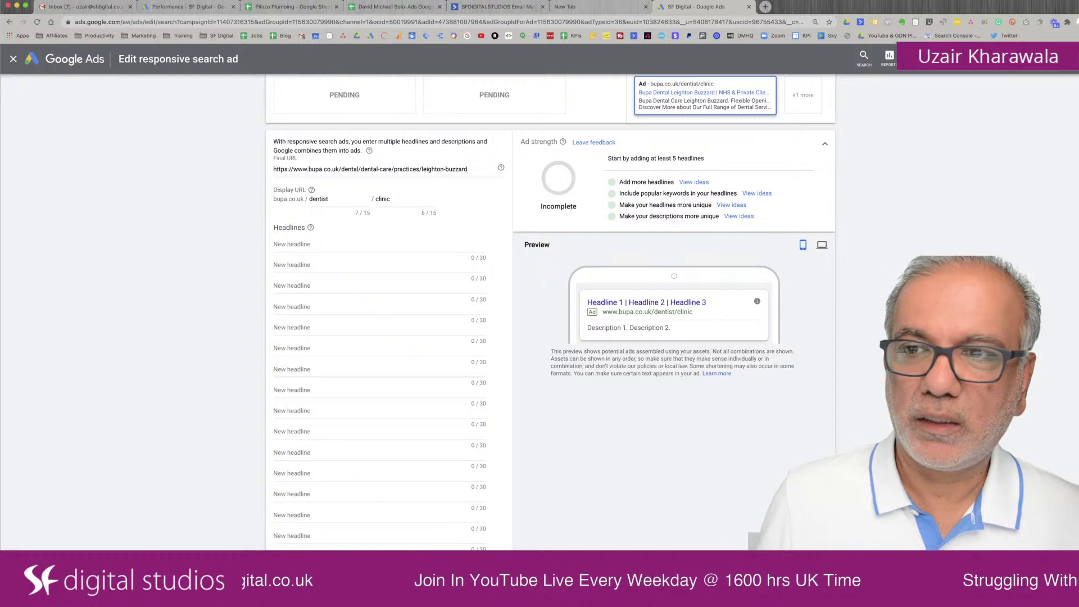
pyautogui.moveTo(1078, 174); pyautogui.dragTo(480, 177)
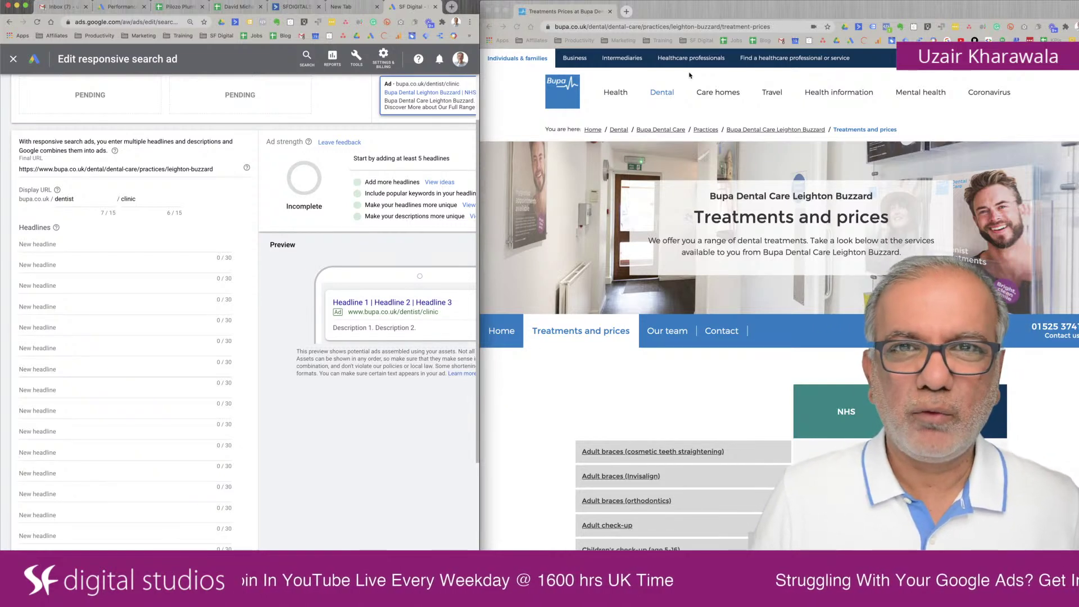
pyautogui.moveTo(704, 5); pyautogui.dragTo(704, 1)
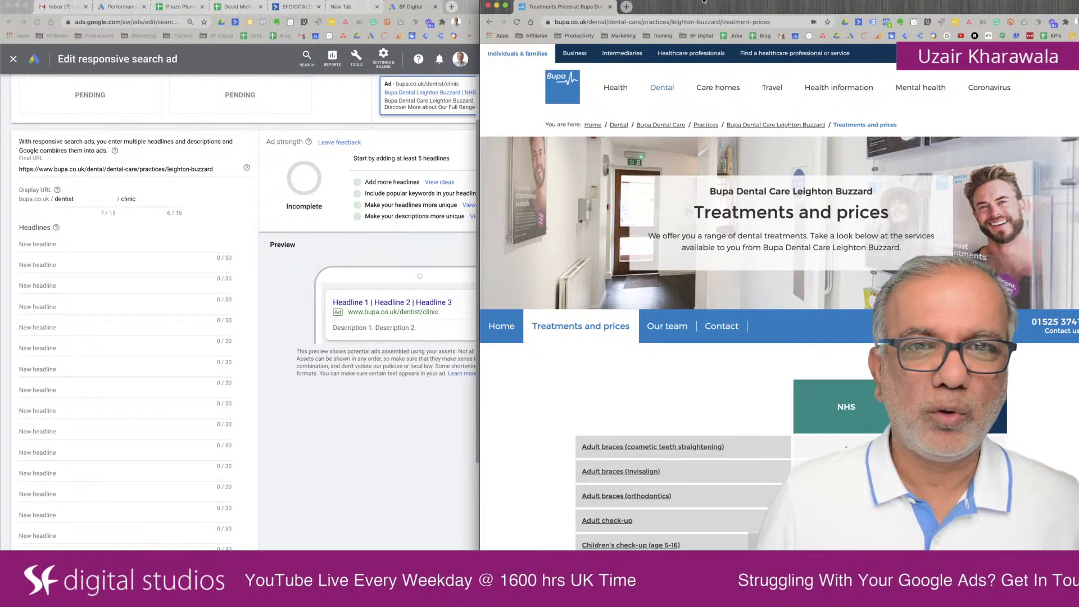
# - Enter "Bupa Dental Care Leighton Buzzard" as the first headline of the responsive search ad
pyautogui.moveTo(604, 115)
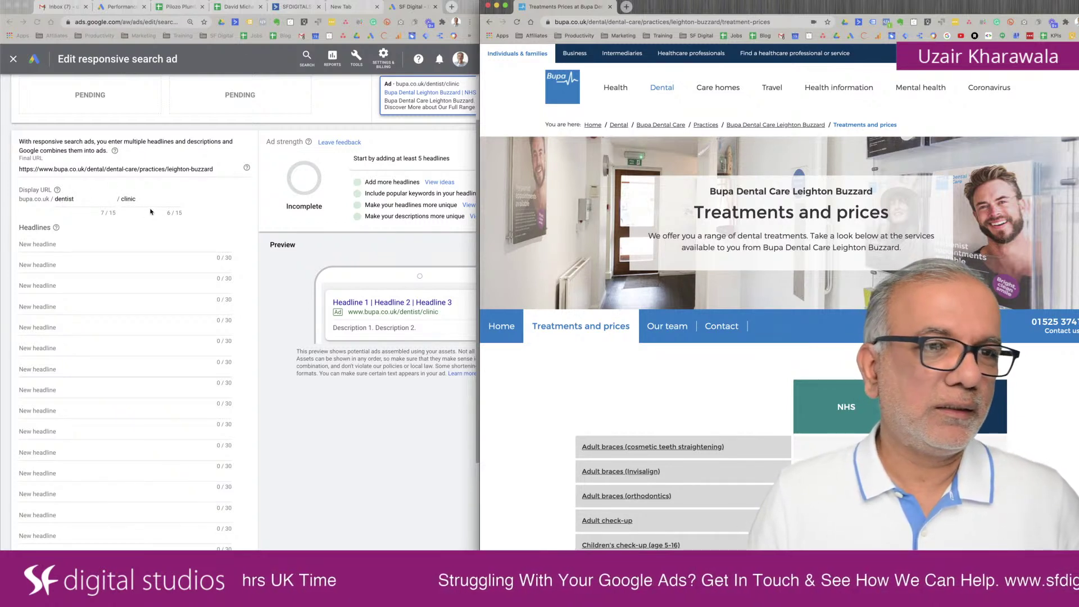
pyautogui.click(94, 244)
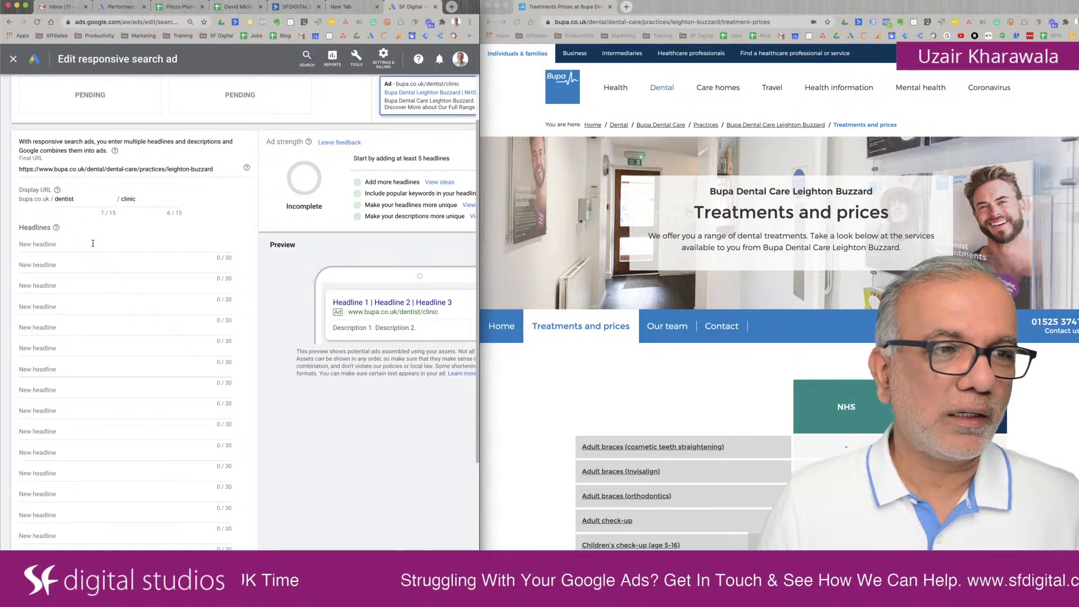
pyautogui.click(89, 244)
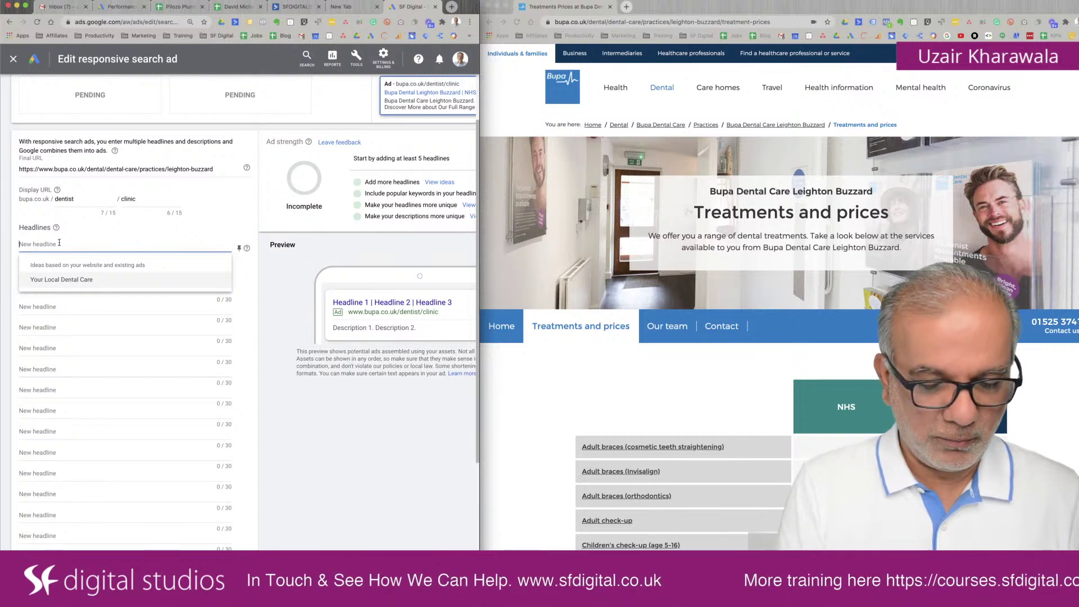
pyautogui.write('Bupa')
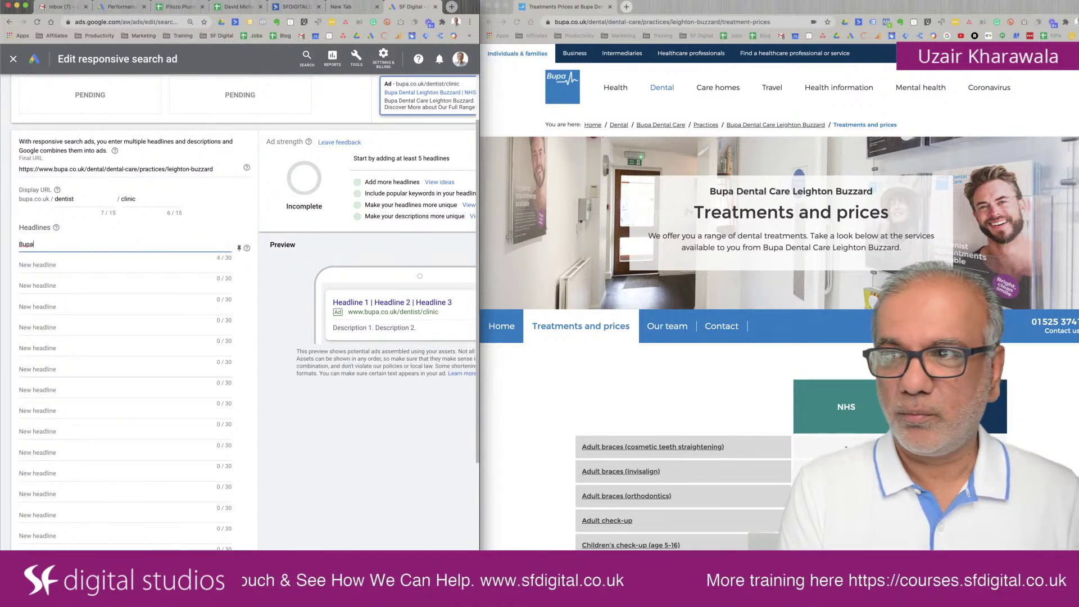
pyautogui.write(' Dental')
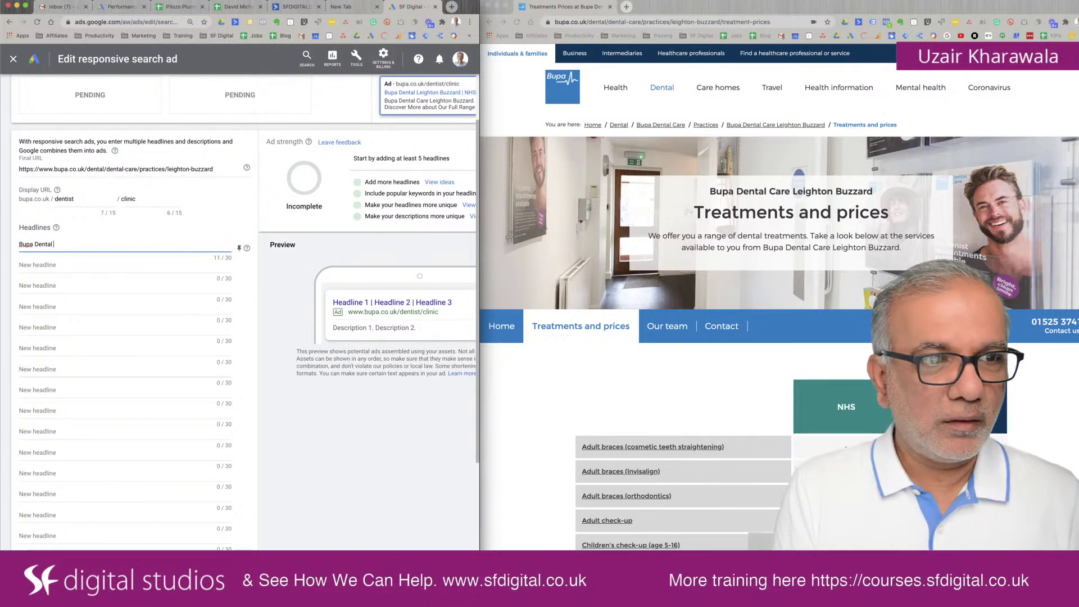
pyautogui.write(' Care Leigh')
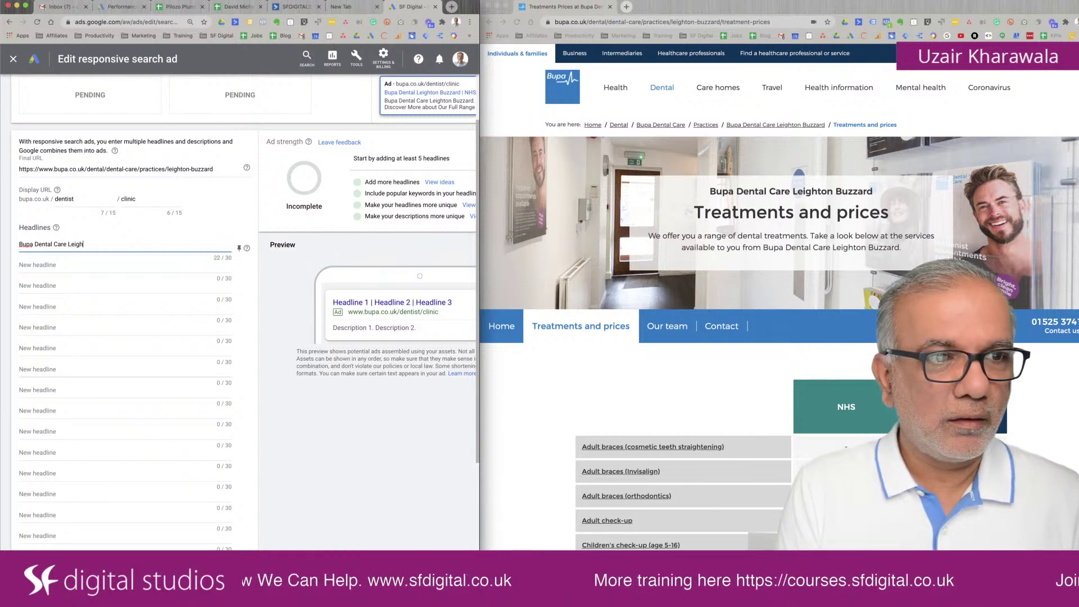
pyautogui.write('ton Buzzard')
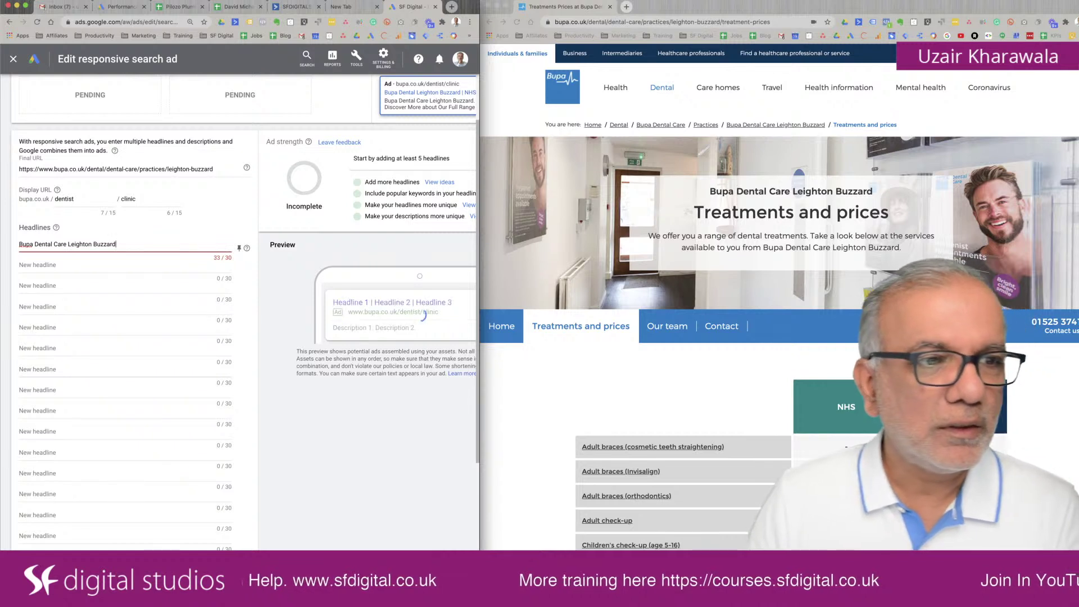
# - Shorten the first headline by removing the word "Care", leaving "Bupa Dental Leighton Buzzard"
pyautogui.doubleClick(60, 244)
pyautogui.press('BackSpace')
pyautogui.press('BackSpace')
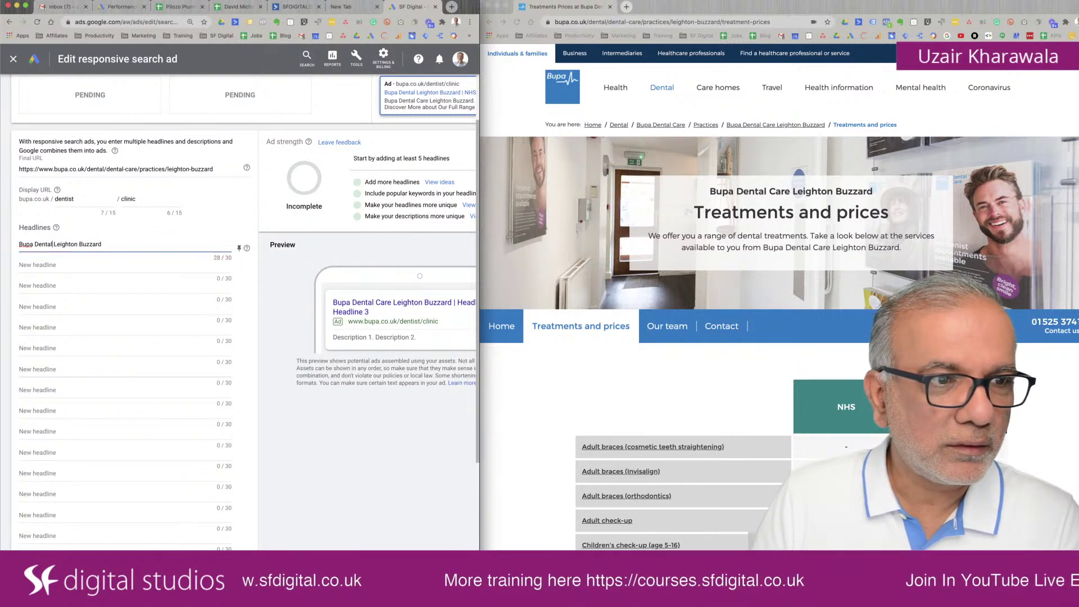
# - Open the Leighton Buzzard dental practice's Home page on the Bupa website to gather ideas for the second headline
pyautogui.click(72, 265)
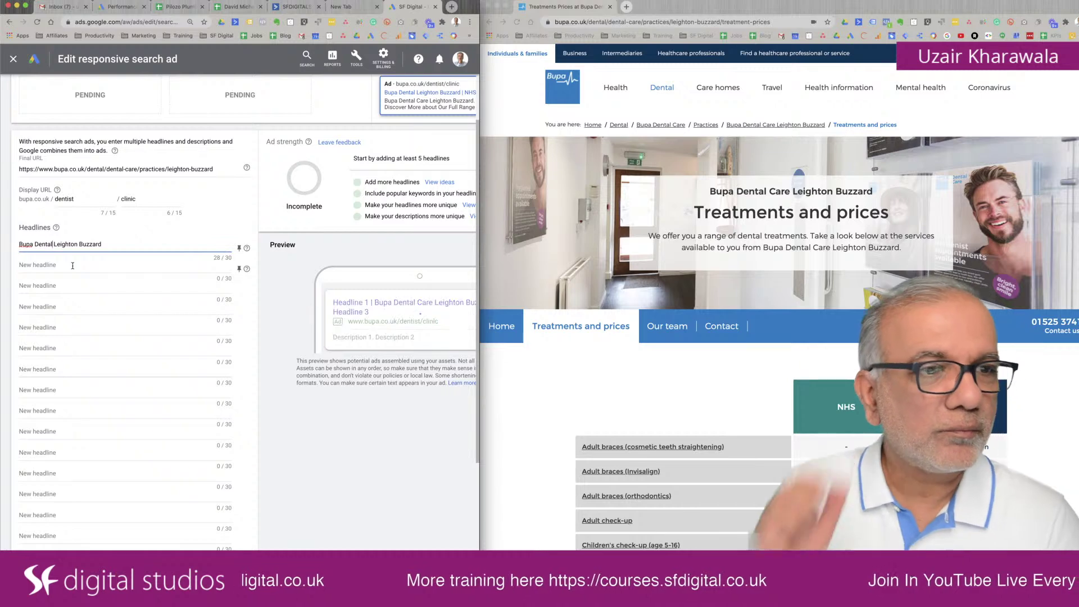
pyautogui.click(84, 264)
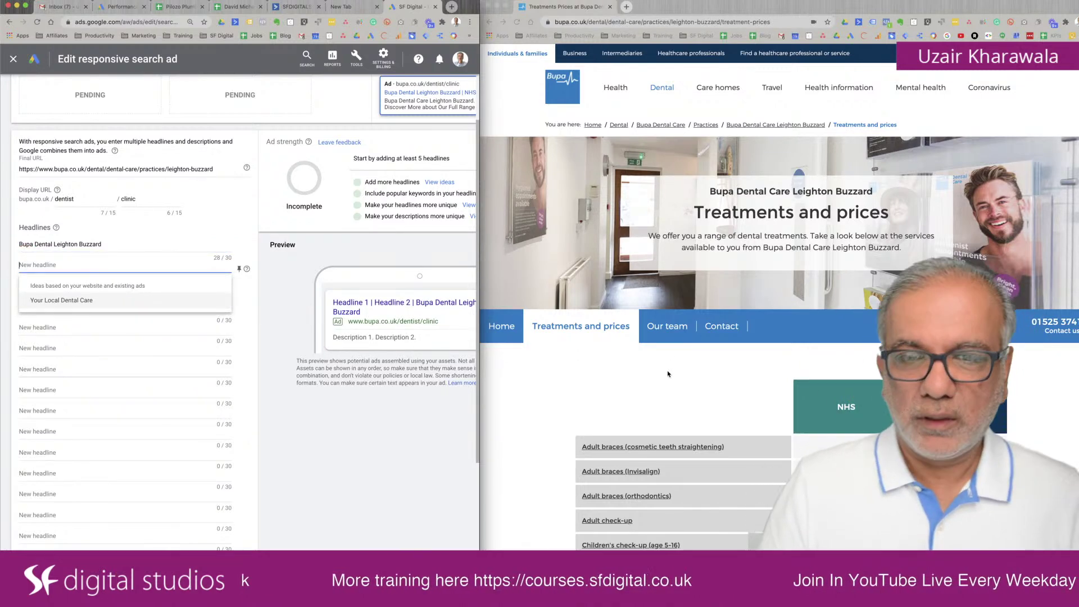
pyautogui.scroll(-1, 687, 398)
pyautogui.scroll(-5, 687, 399)
pyautogui.scroll(5, 613, 381)
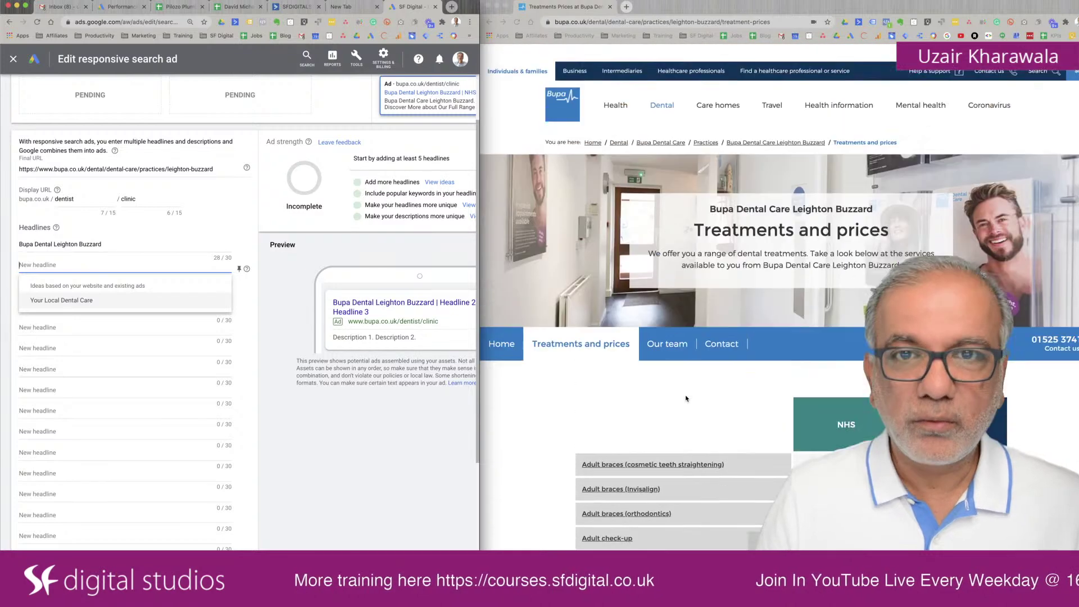
pyautogui.click(498, 329)
pyautogui.click(498, 330)
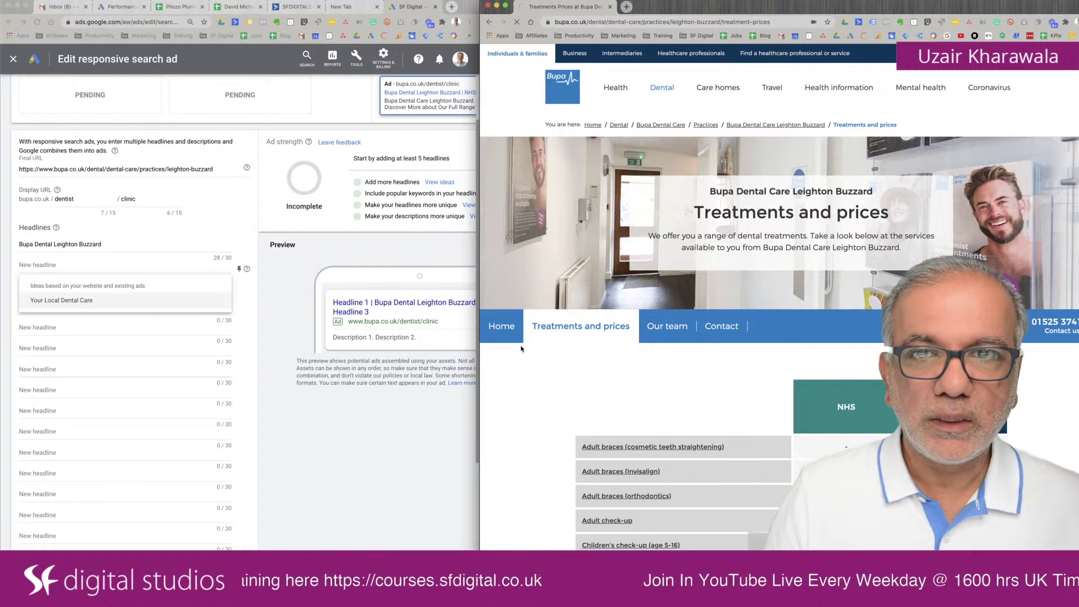
pyautogui.scroll(-4, 671, 383)
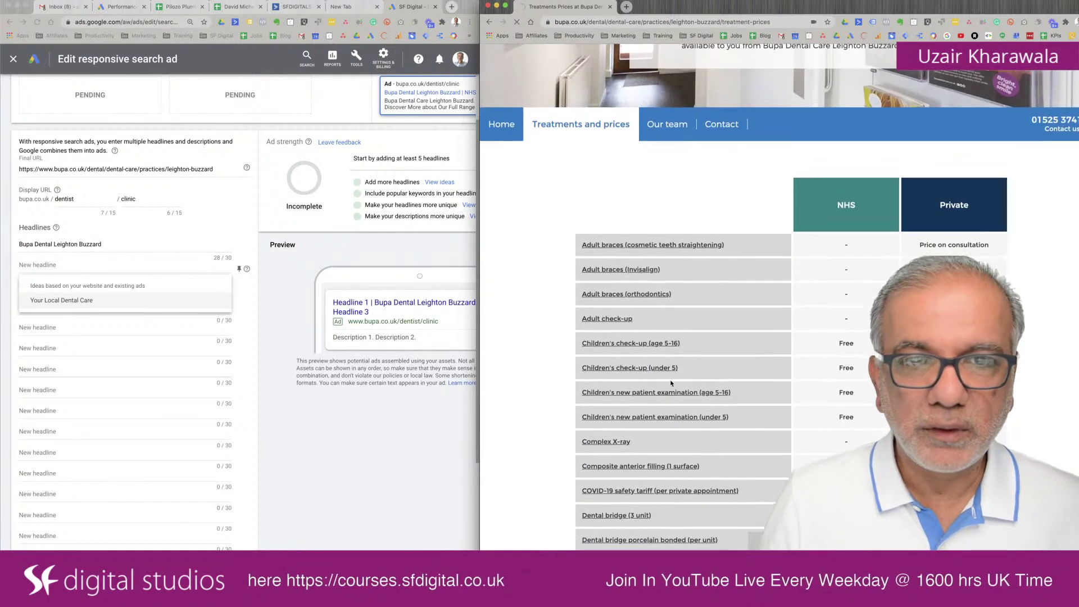
pyautogui.click(497, 107)
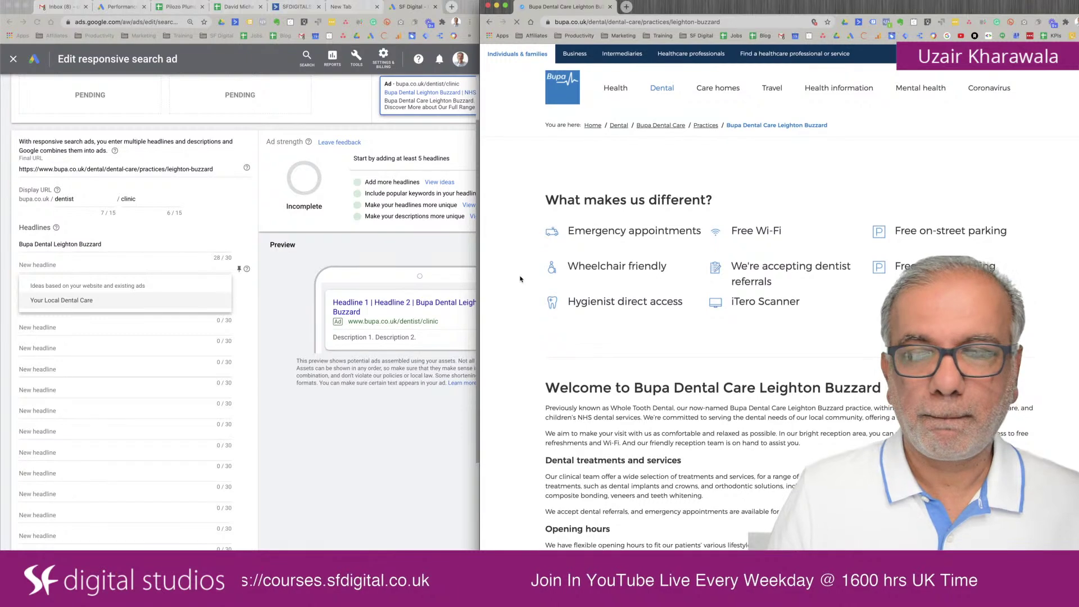
# - Review the practice's "What makes us different?" features and the NHS and Private patient details for headline material
pyautogui.scroll(-3, 520, 279)
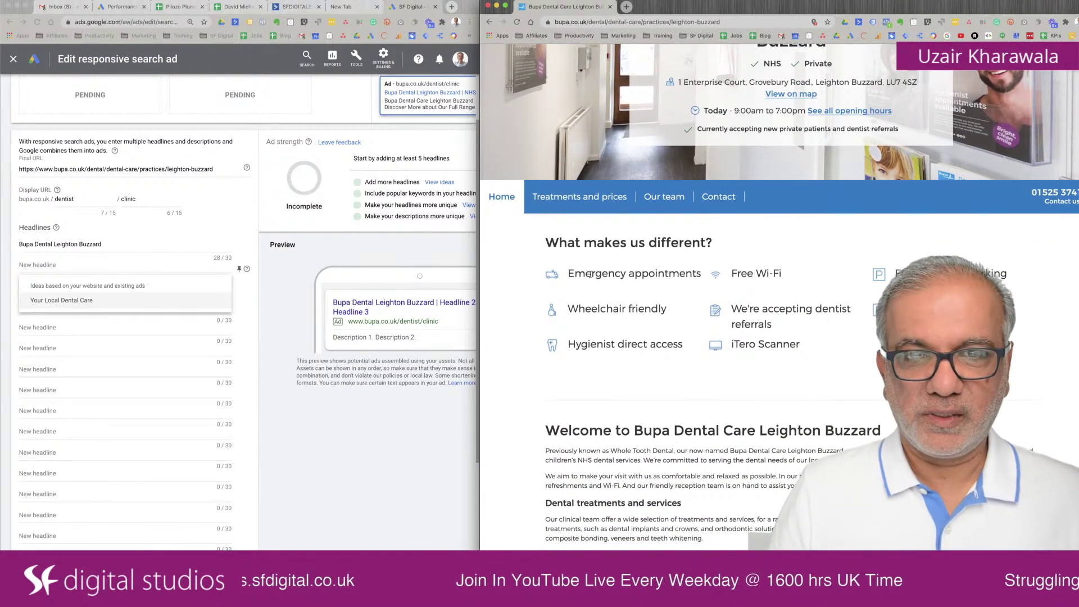
pyautogui.moveTo(587, 274); pyautogui.dragTo(899, 315)
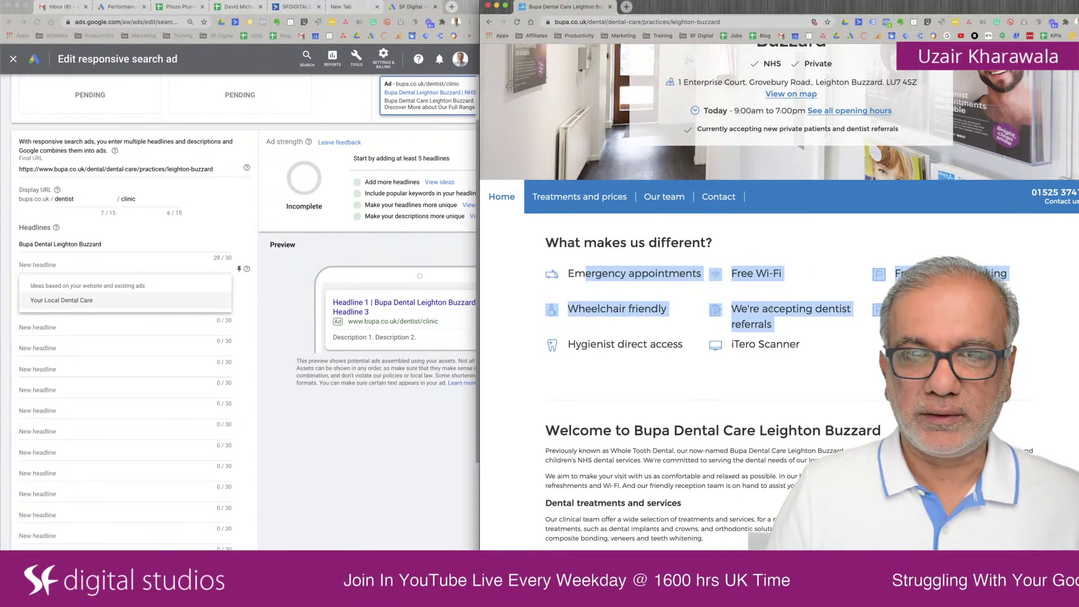
pyautogui.scroll(-3, 773, 314)
pyautogui.scroll(5, 781, 371)
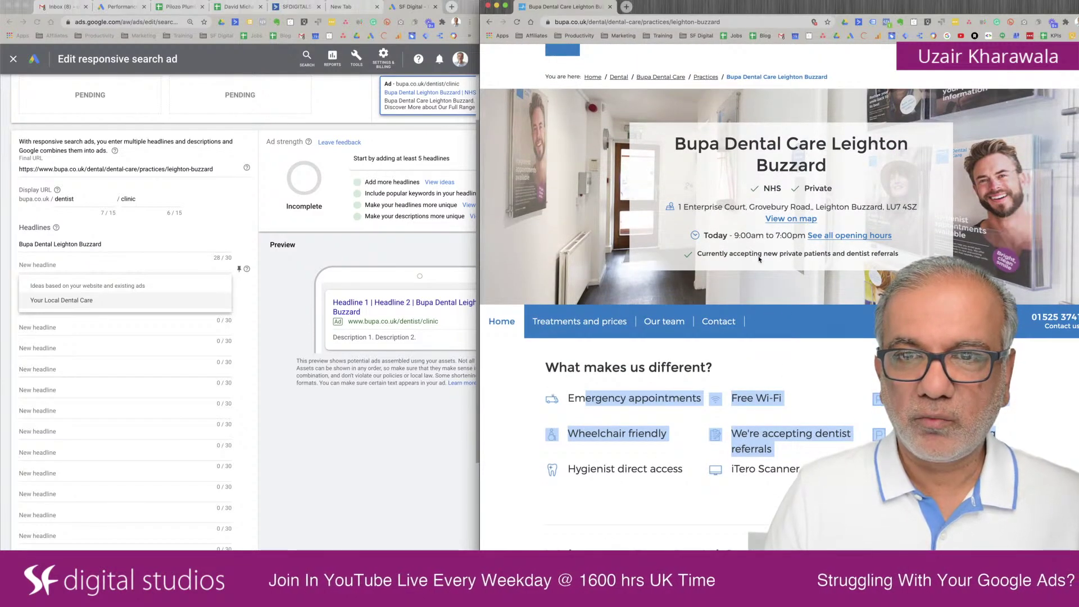
pyautogui.moveTo(766, 188); pyautogui.dragTo(833, 190)
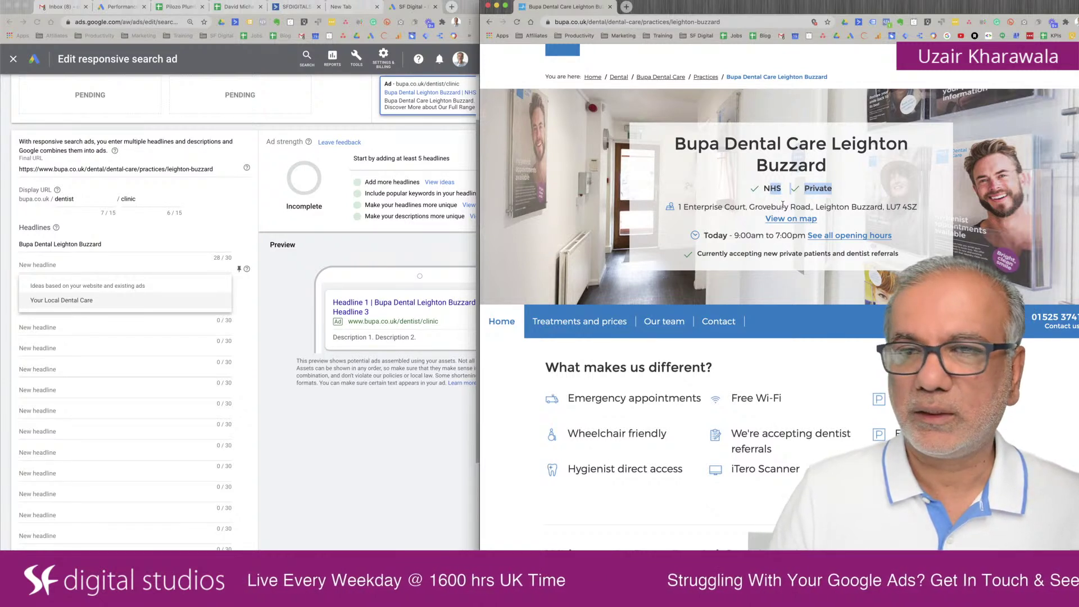
# - Enter "NHS & Private Clients Welcome" as the second headline of the responsive search ad
pyautogui.click(62, 267)
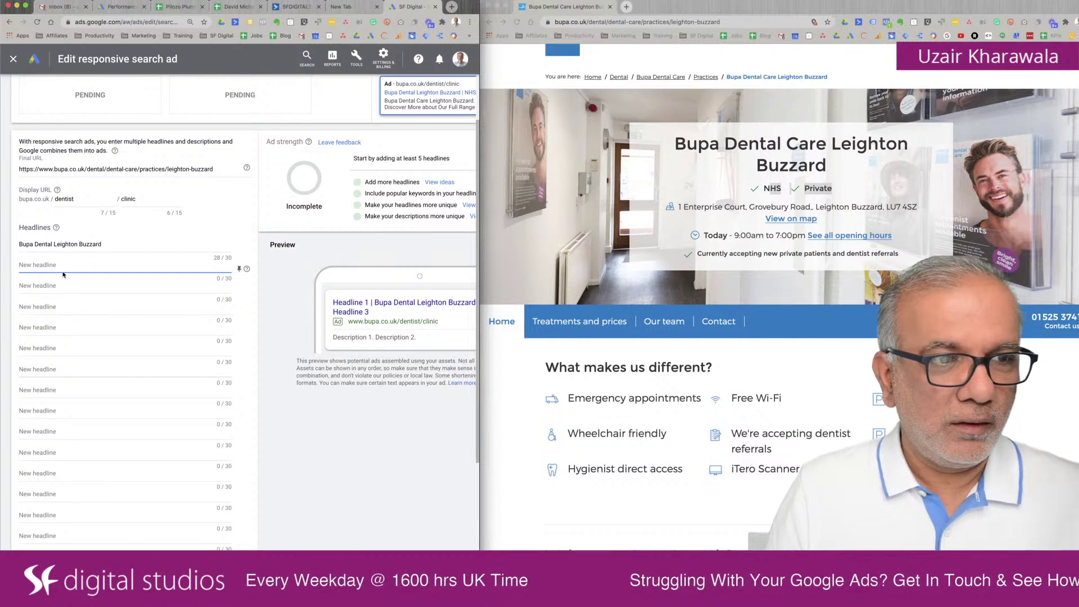
pyautogui.write('NHS')
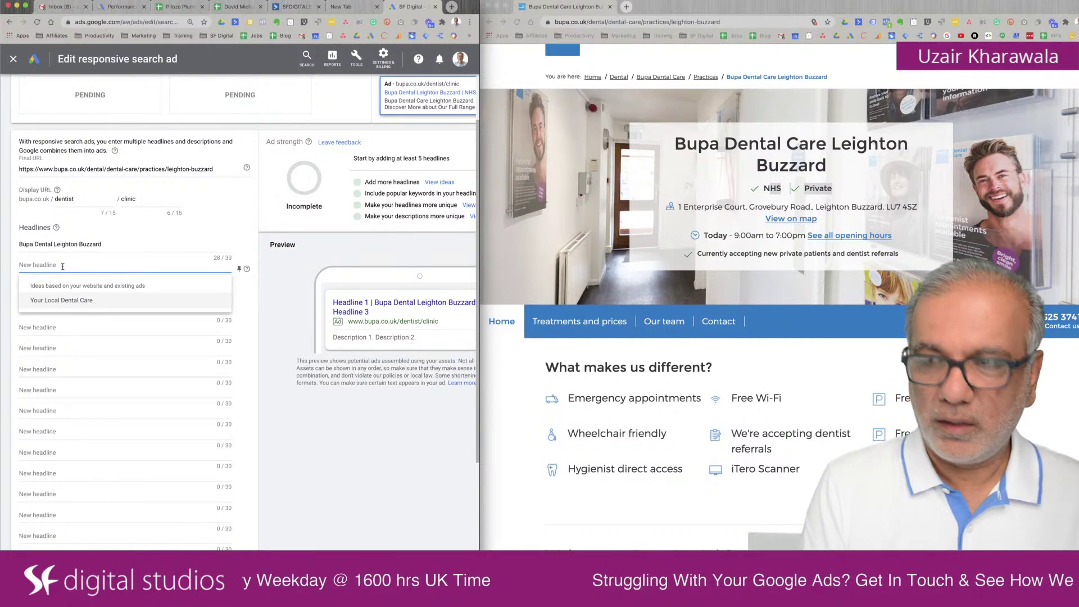
pyautogui.write(' &')
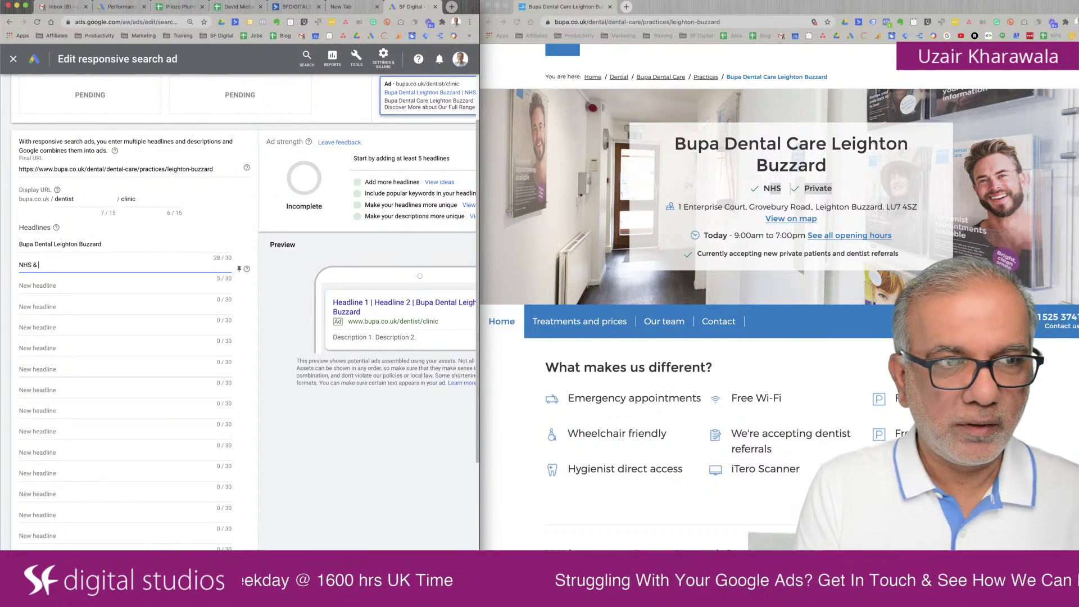
pyautogui.write(' Private C')
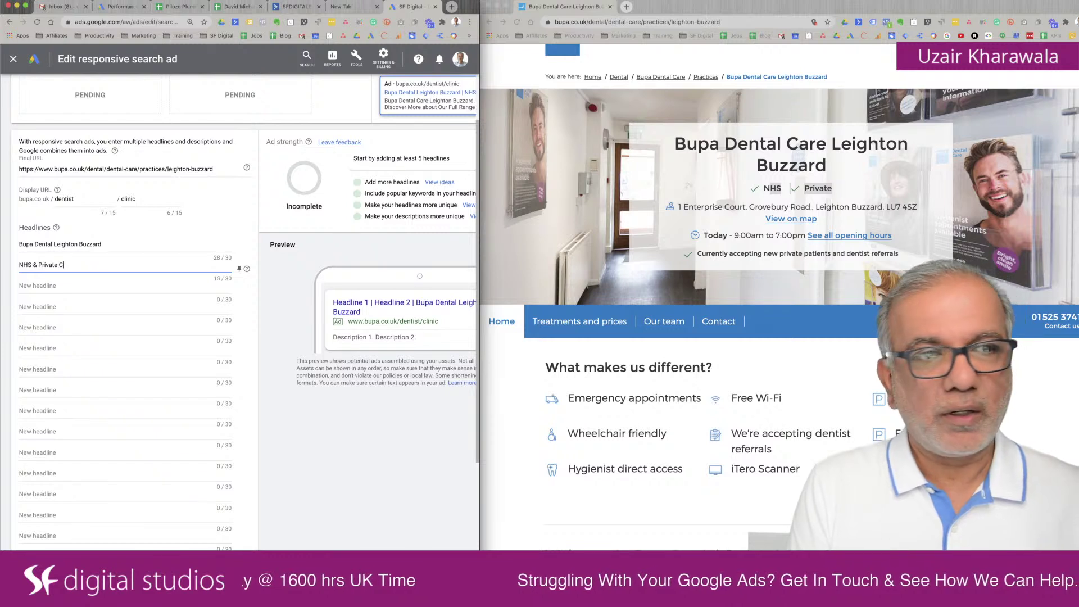
pyautogui.write('lients We')
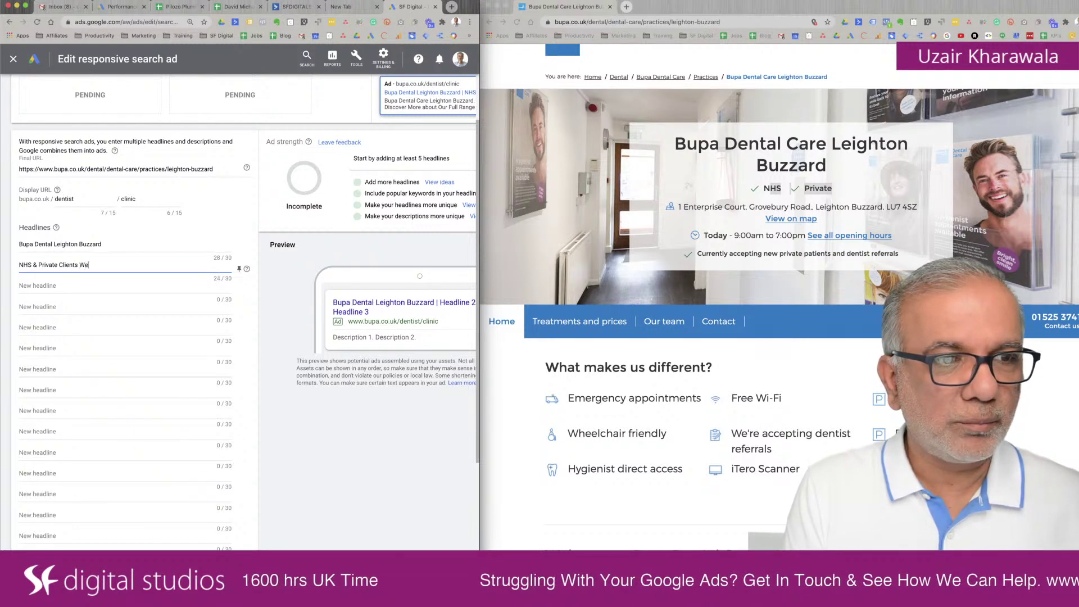
pyautogui.write('lcome')
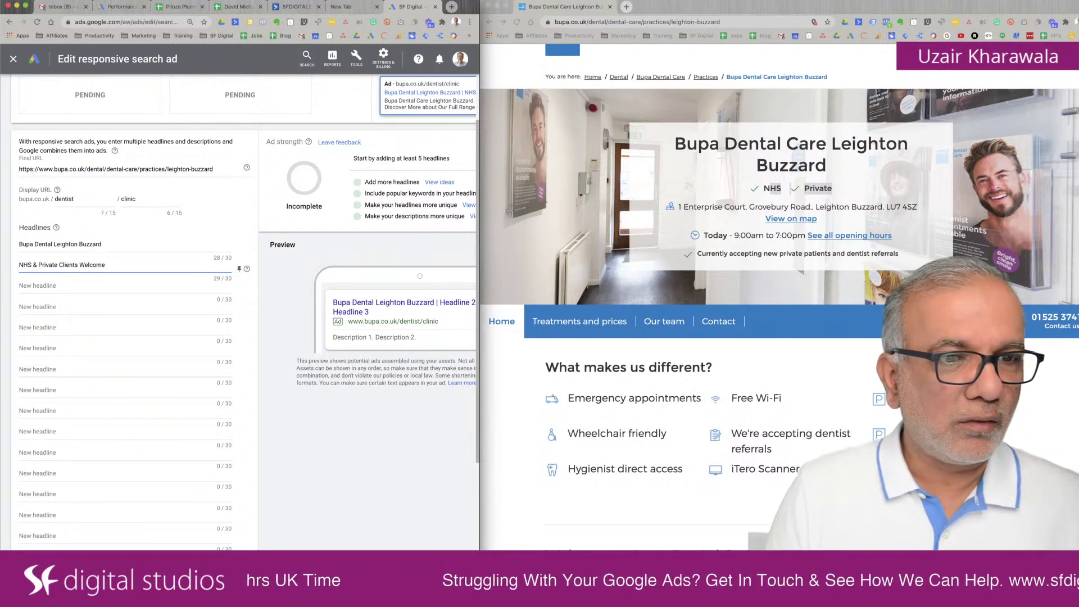
pyautogui.moveTo(25, 266); pyautogui.dragTo(32, 265)
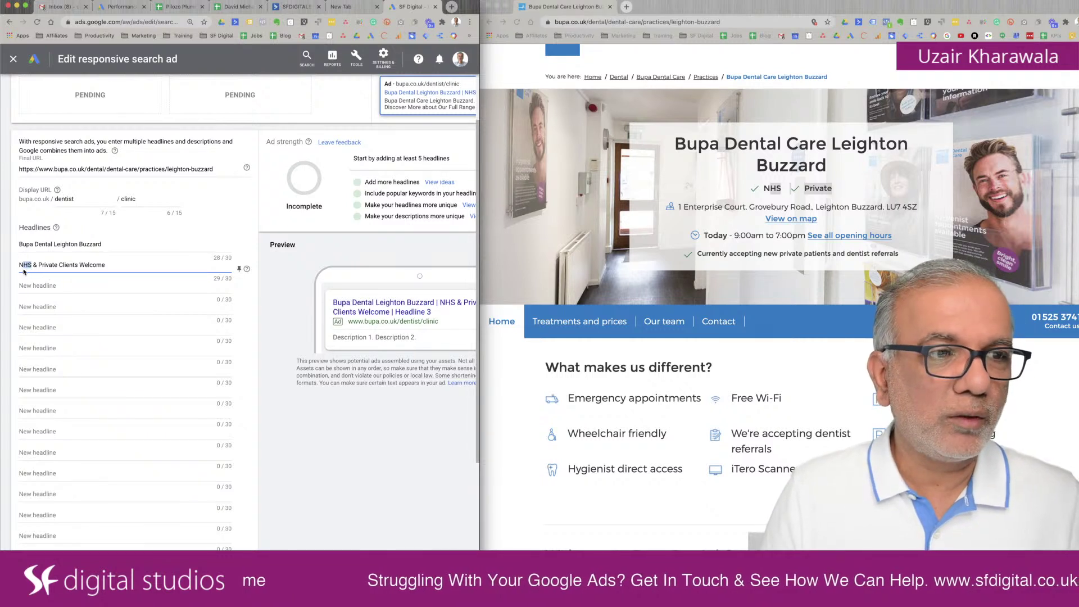
pyautogui.click(27, 266)
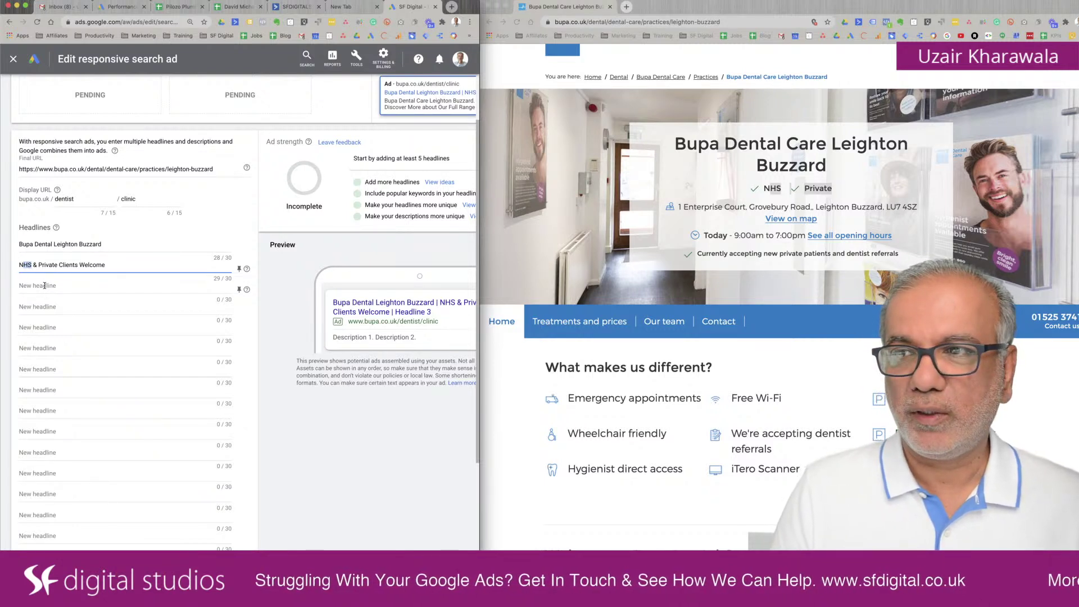
# - Enter "Call Now For An Appointment" as the third headline of the responsive search ad
pyautogui.click(45, 285)
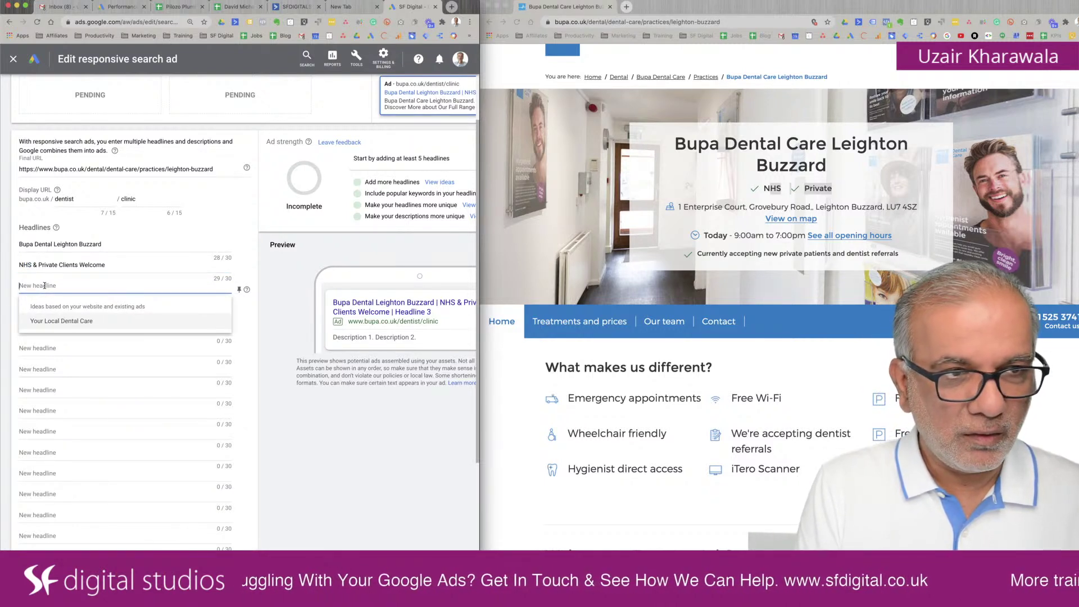
pyautogui.write('Call ')
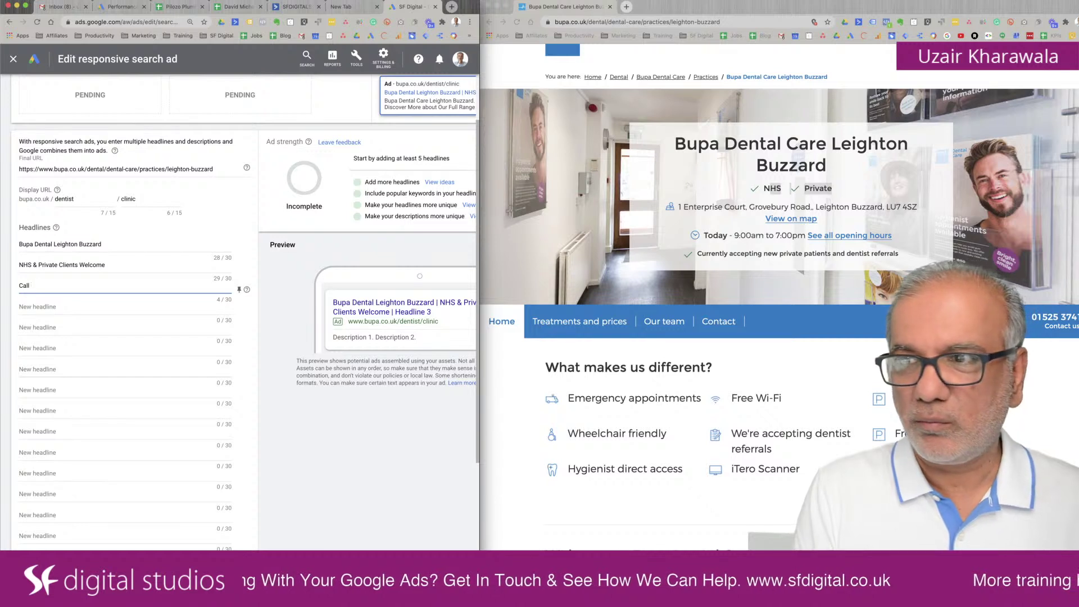
pyautogui.write('Now For An')
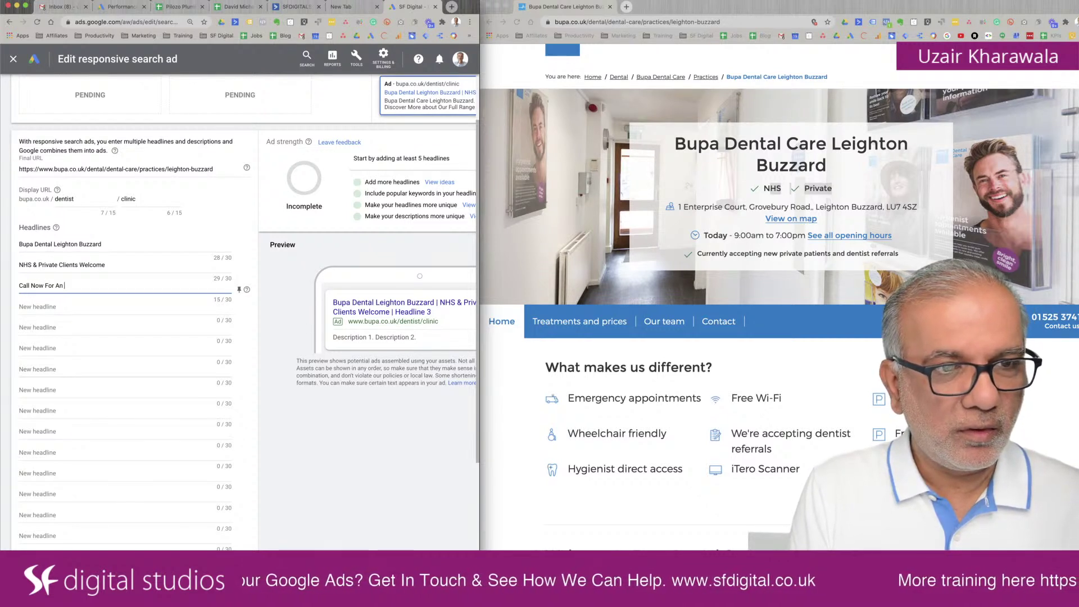
pyautogui.write(' Appoint')
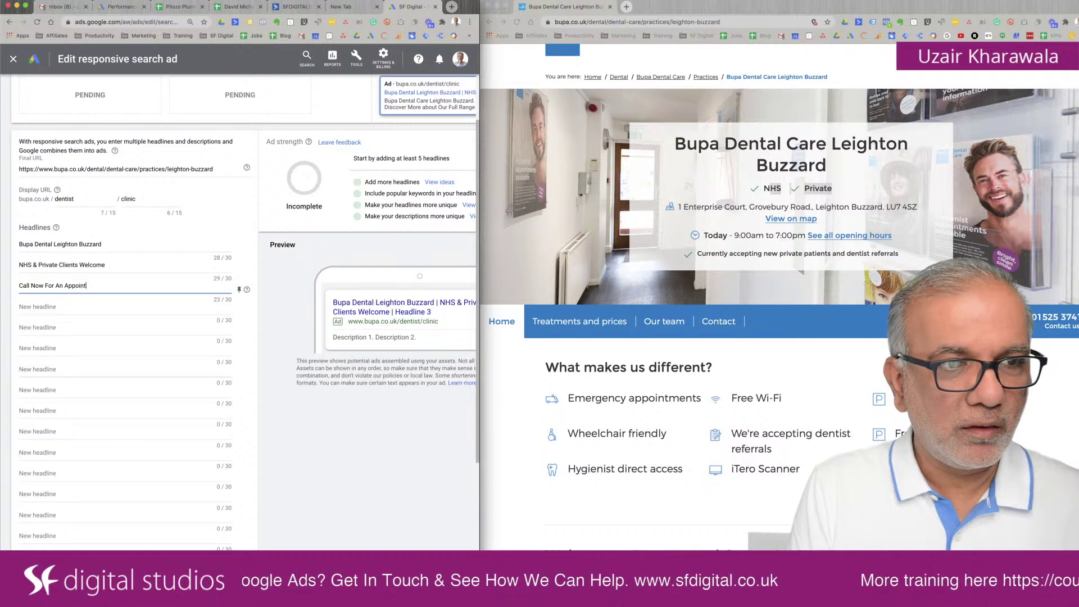
pyautogui.write('ment')
pyautogui.press('Tab')
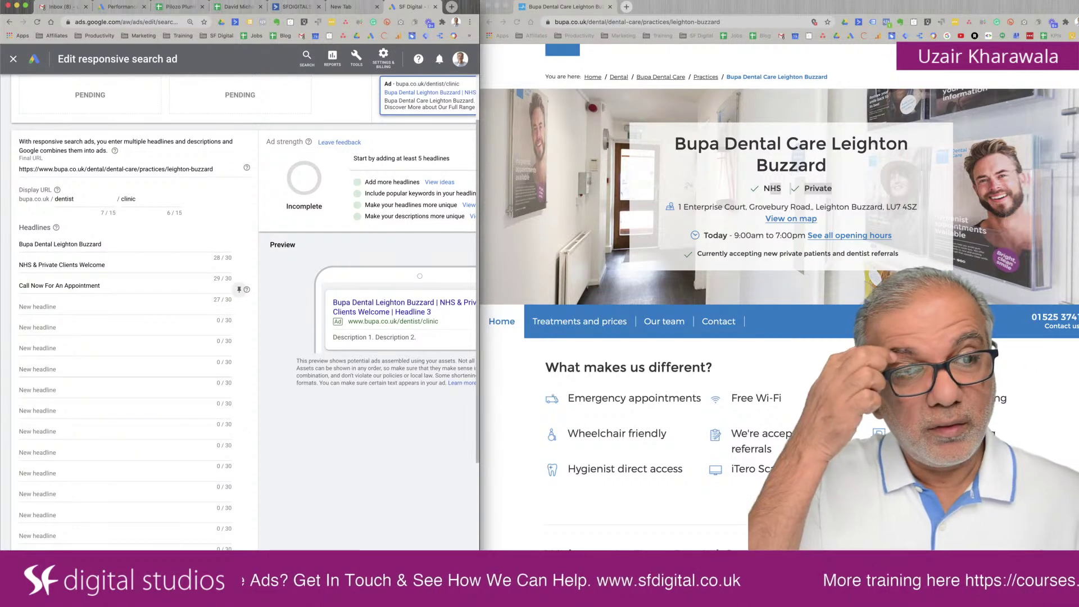
# - Enter "Emergency Dental Appointments" as the fourth headline, correcting its spelling to fit the character limit
pyautogui.click(48, 304)
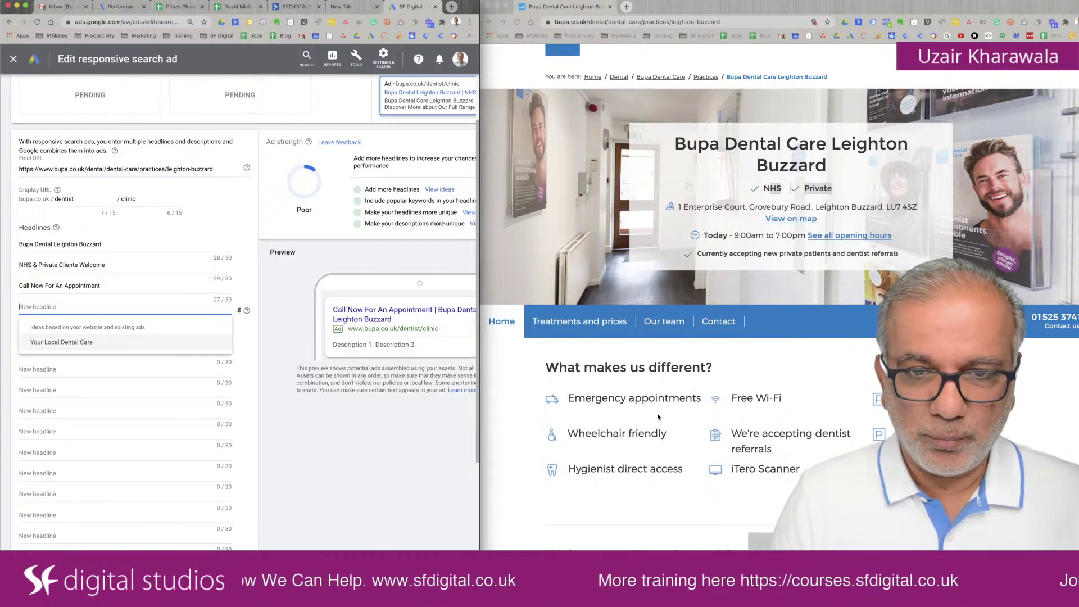
pyautogui.click(79, 413)
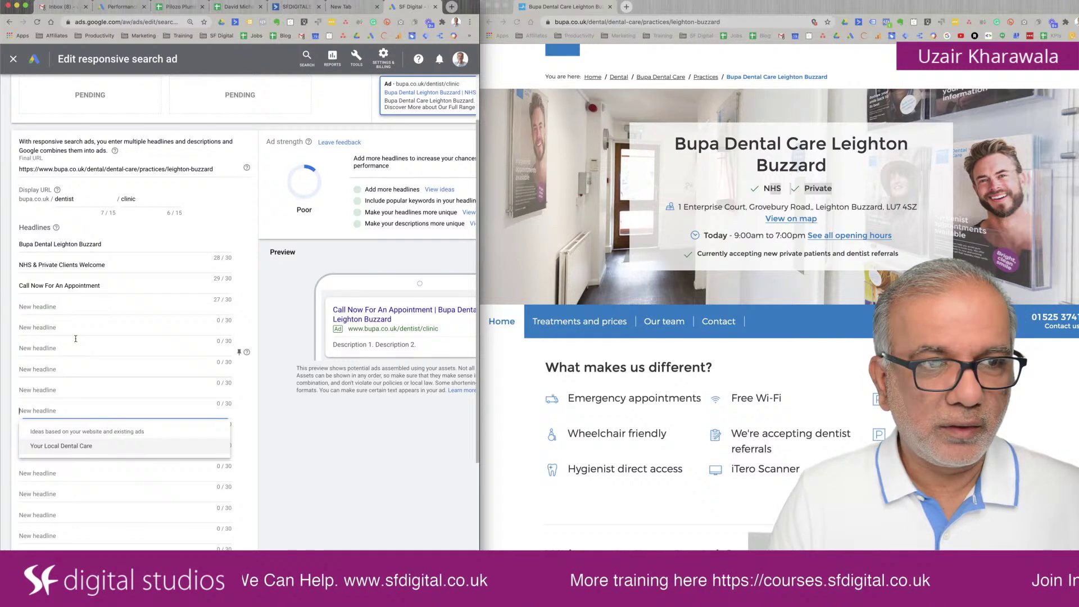
pyautogui.click(67, 307)
pyautogui.write('Em')
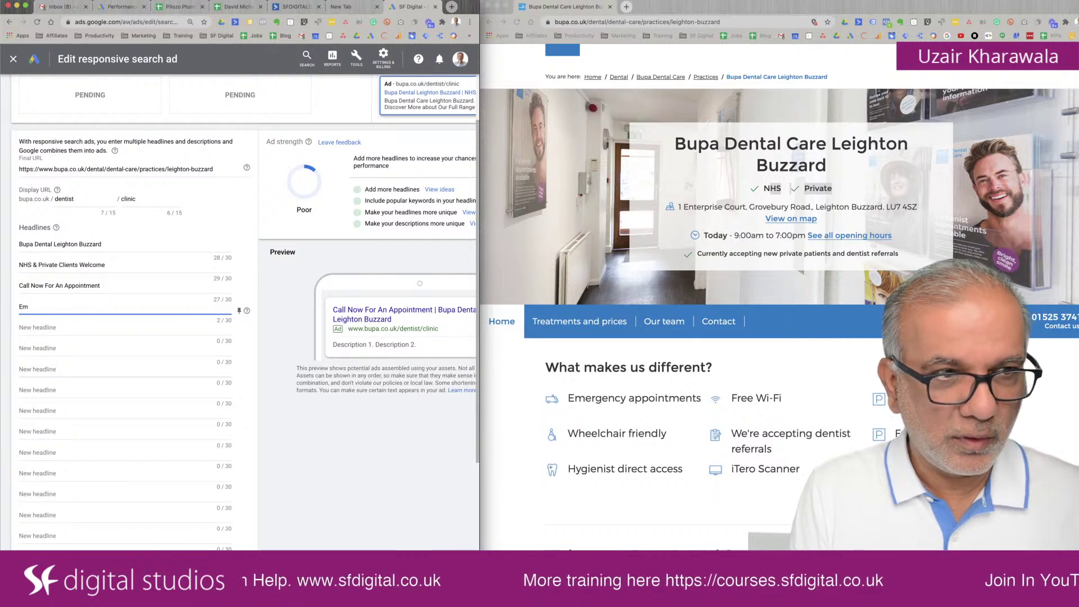
pyautogui.write('eg')
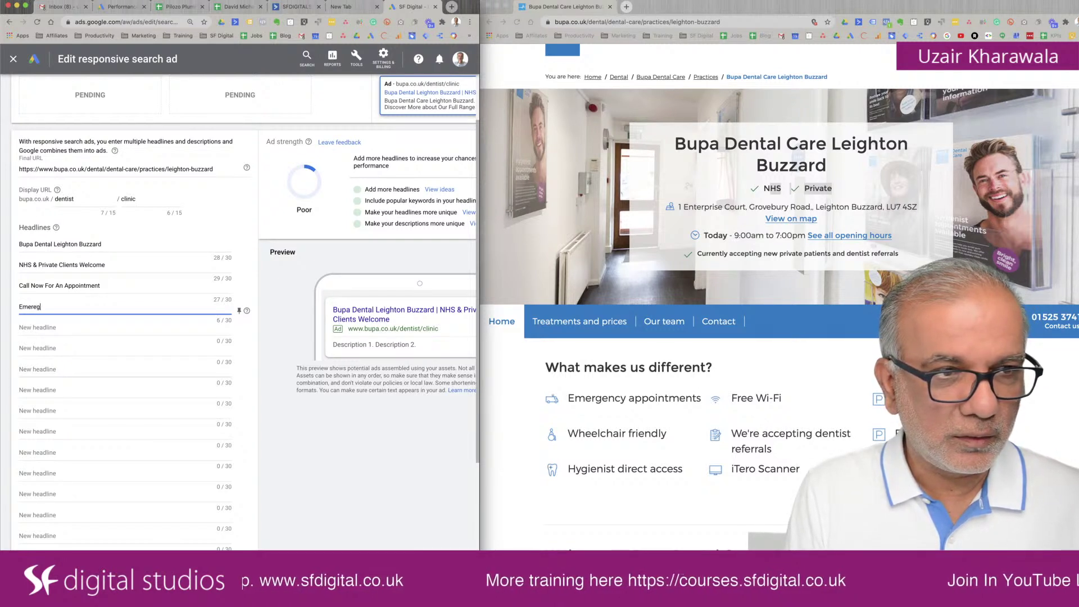
pyautogui.press('BackSpace')
pyautogui.press('BackSpace')
pyautogui.write('gency')
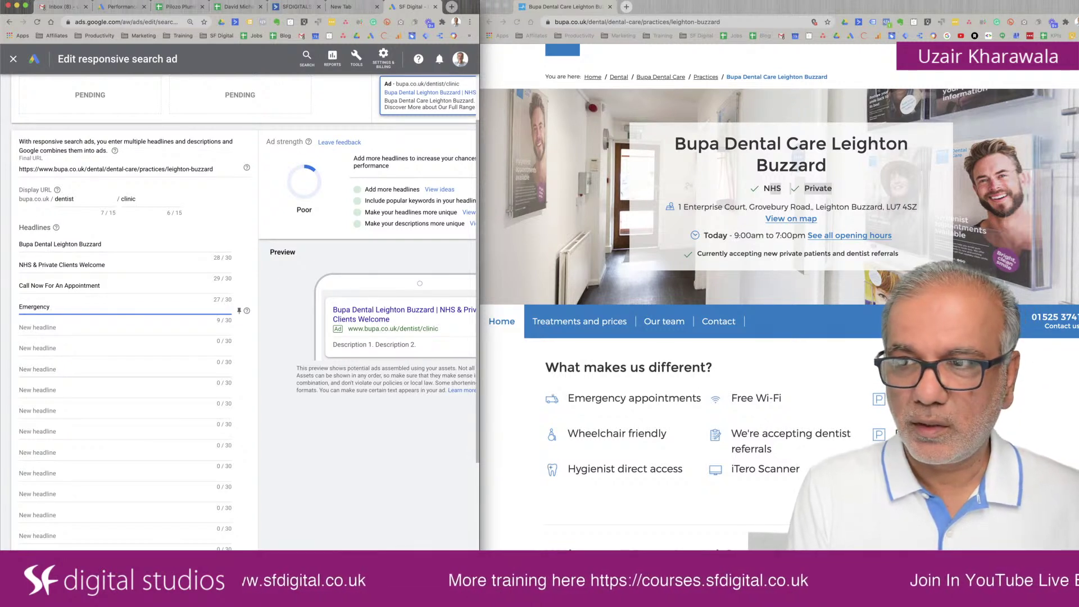
pyautogui.write(' Denta')
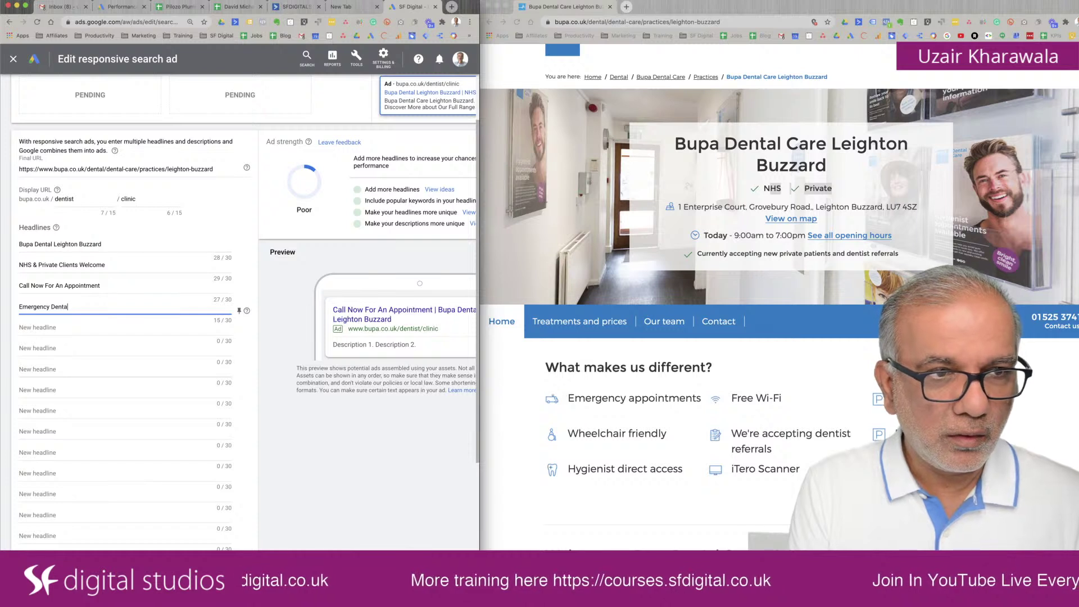
pyautogui.write('l App')
pyautogui.write('o')
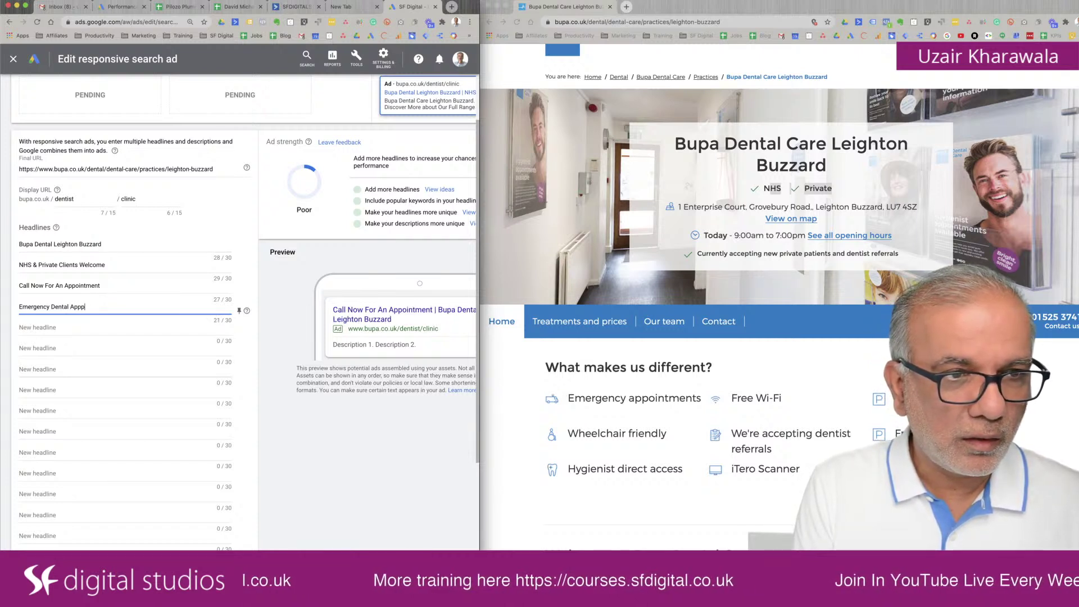
pyautogui.write('intments')
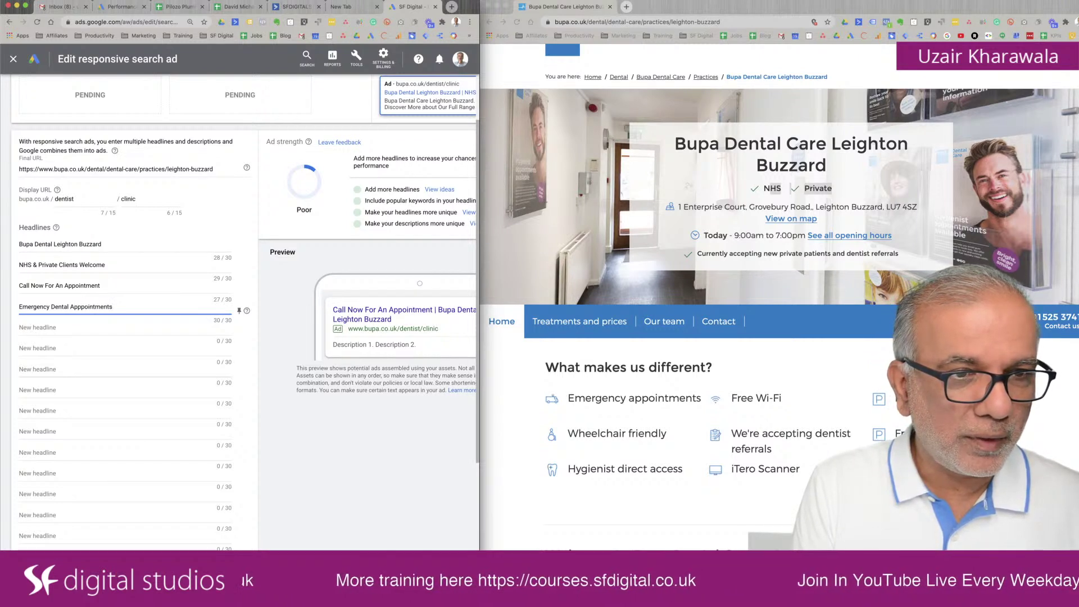
pyautogui.click(82, 307)
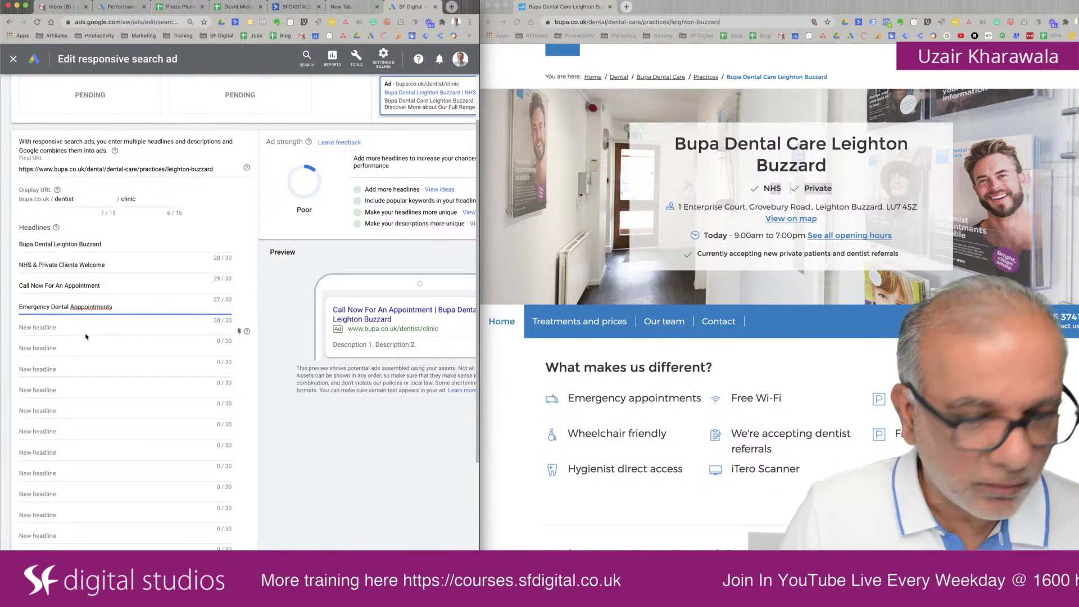
pyautogui.press('BackSpace')
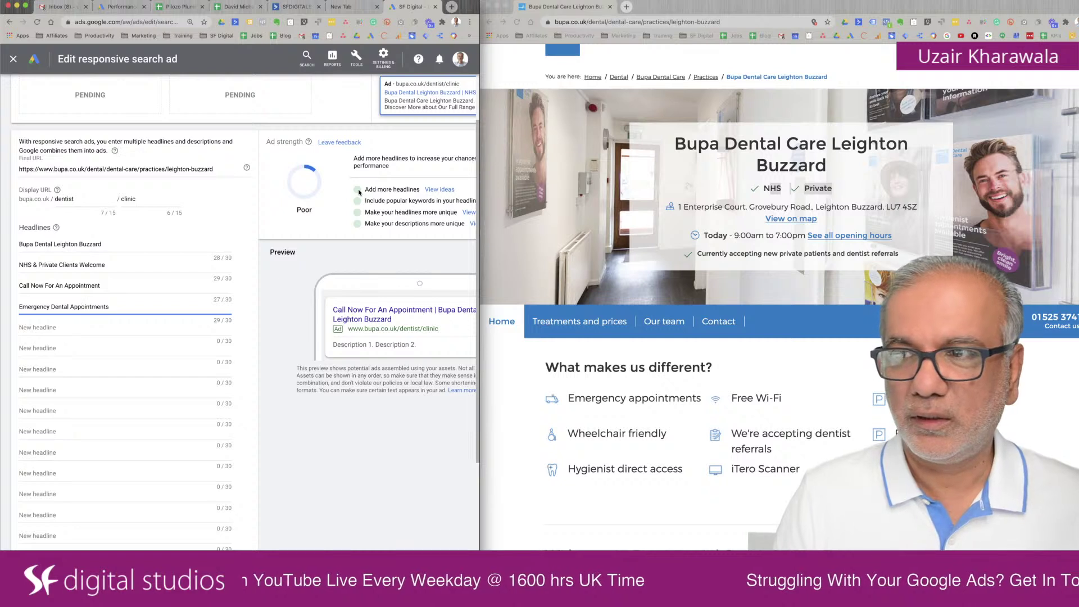
# - Enter "Free Car Parking & Wifi" as the fifth headline of the ad
pyautogui.click(70, 328)
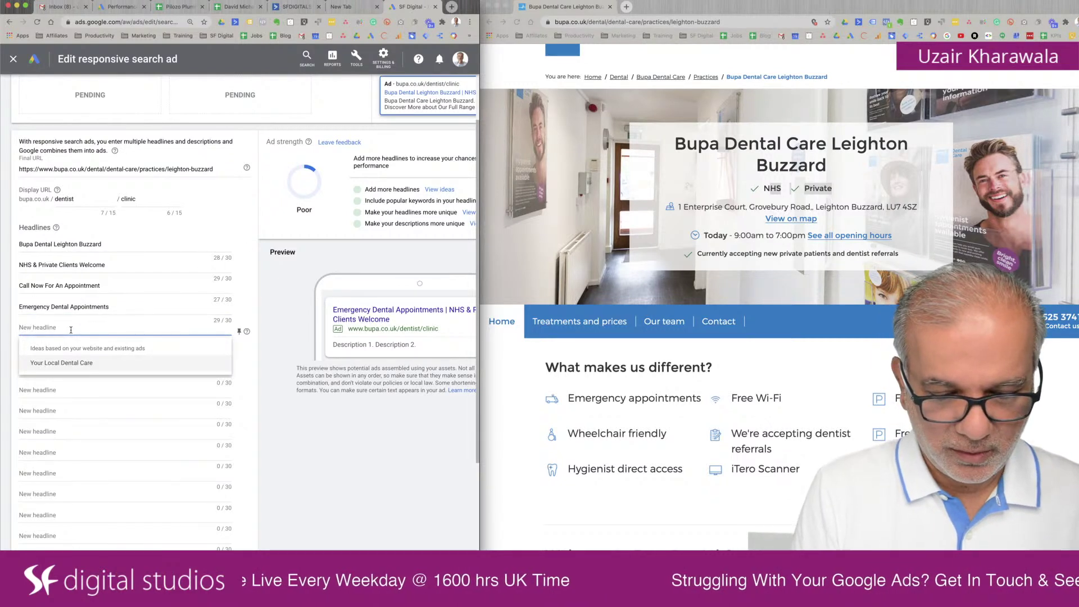
pyautogui.write('Fre')
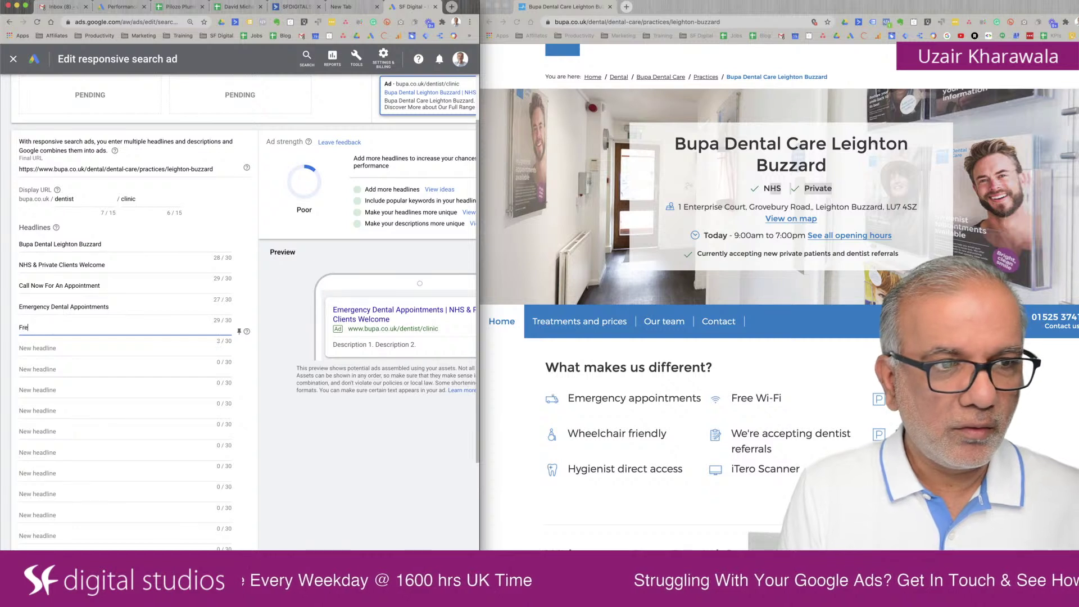
pyautogui.write('e Car Park')
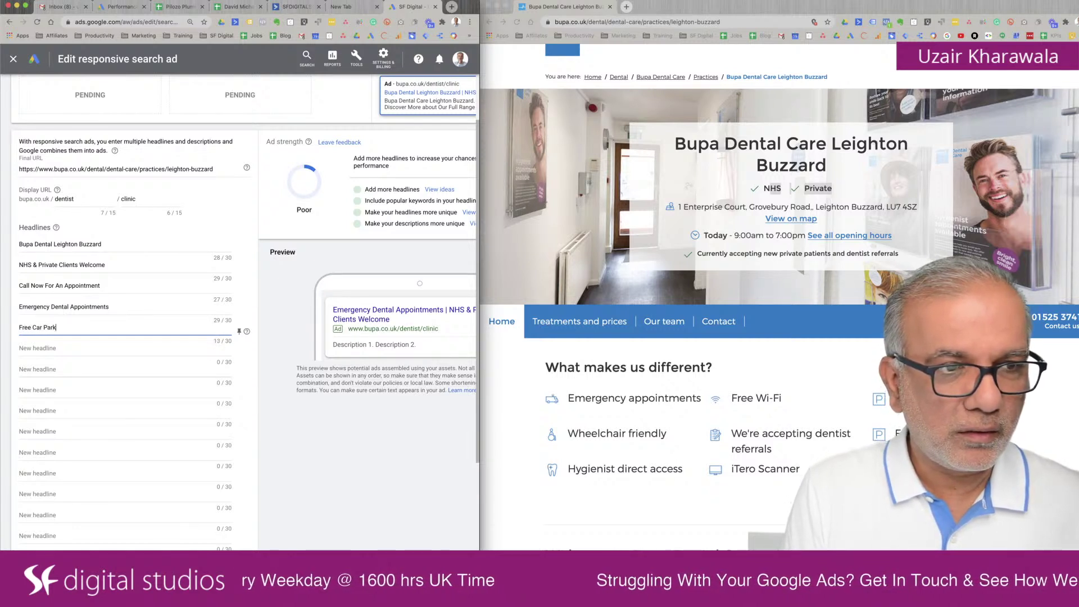
pyautogui.write('ing & Wifi')
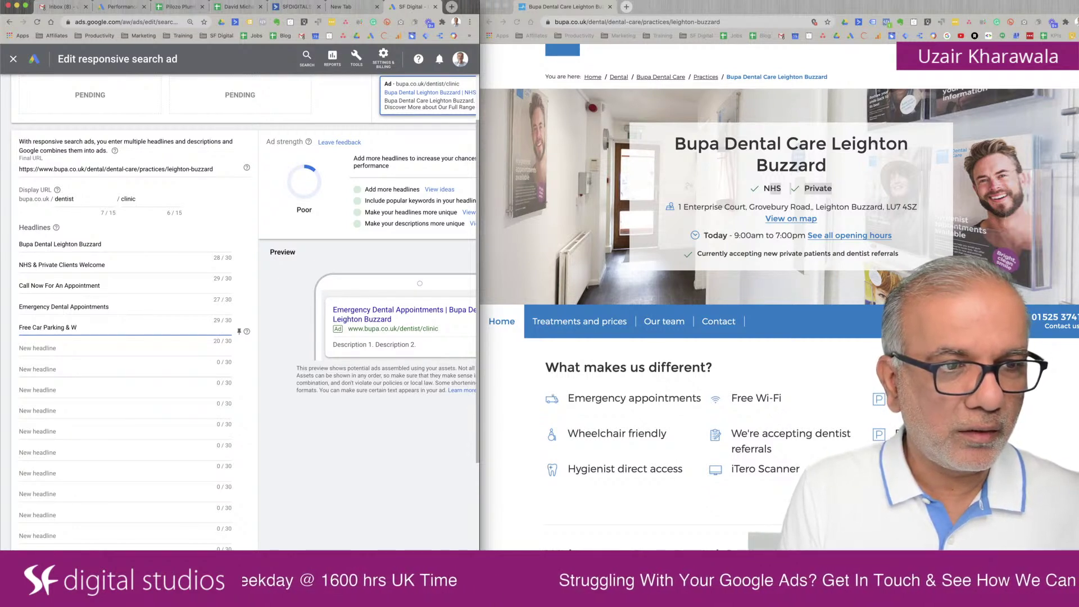
# - Enter "Dental Treatments & Services" as the sixth headline and use the suggested idea "Your Local Dental Care" as the seventh
pyautogui.click(60, 348)
pyautogui.write('De')
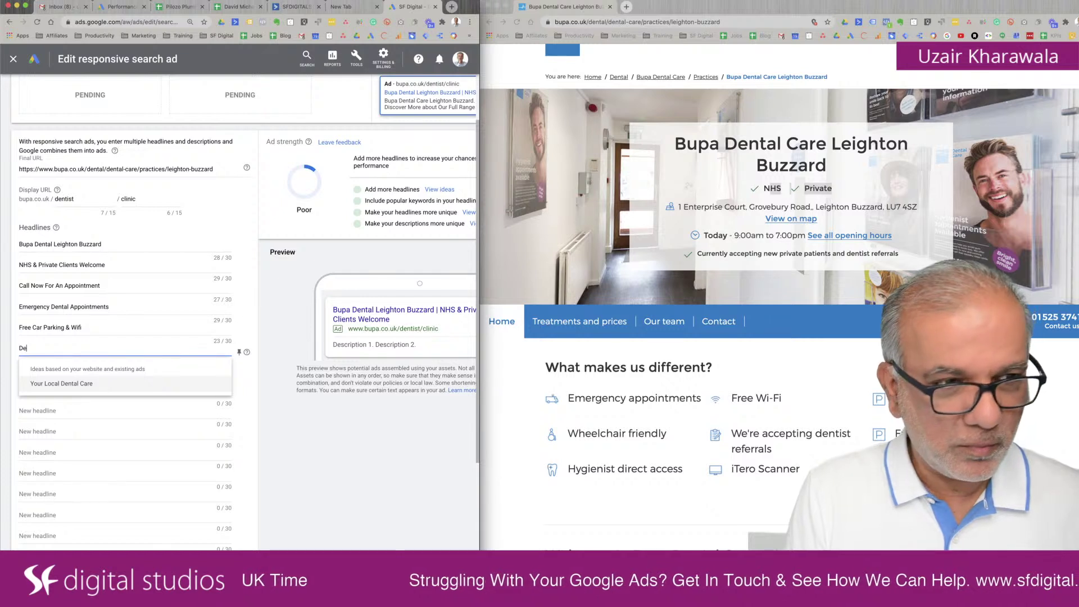
pyautogui.write('ntal T')
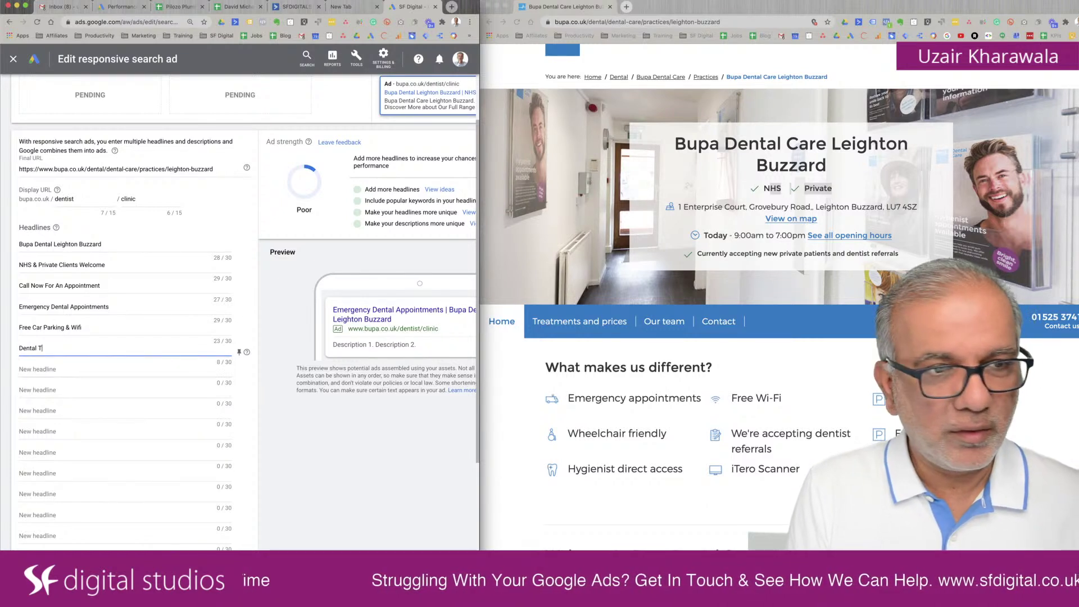
pyautogui.write('reatment')
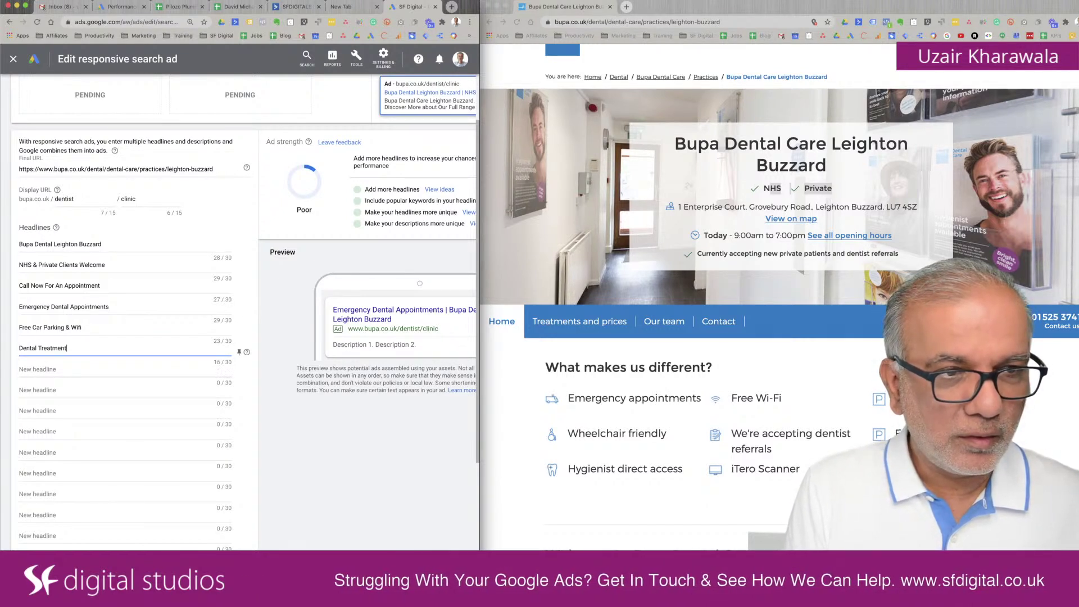
pyautogui.write('s & Services')
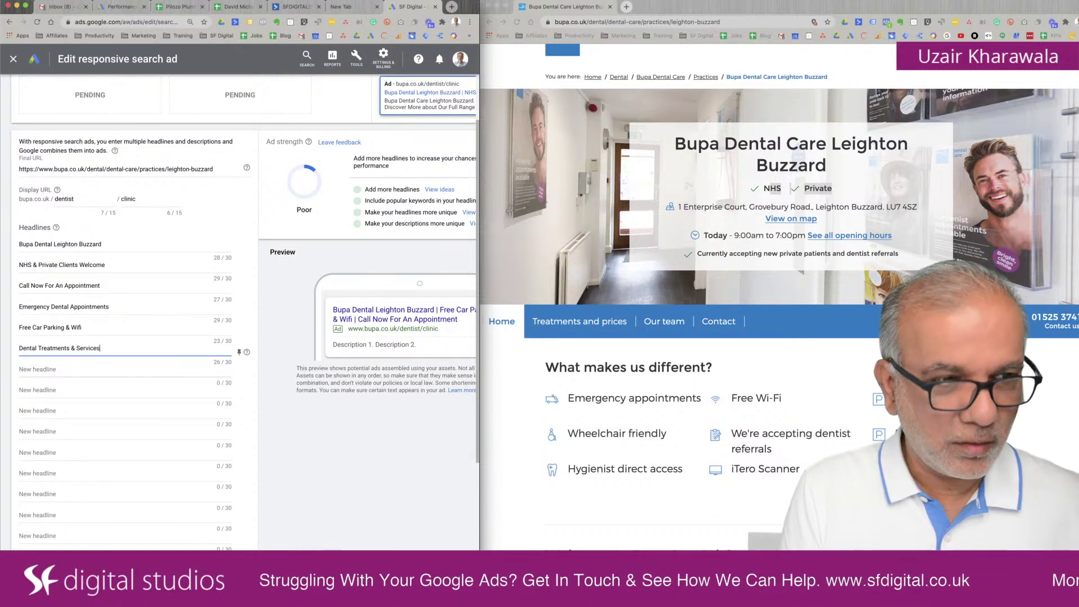
pyautogui.press('Tab')
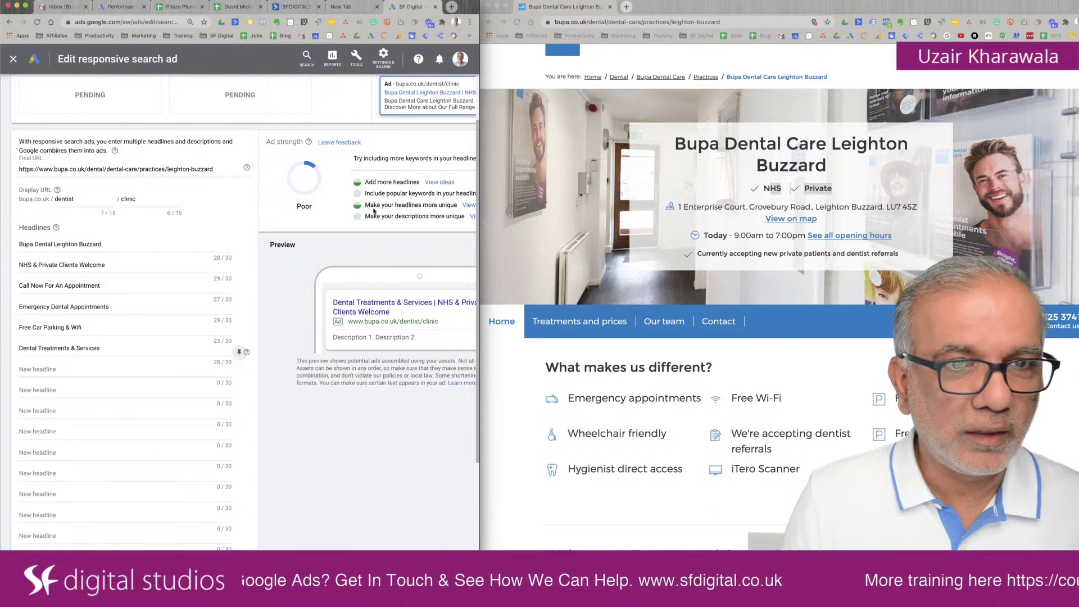
pyautogui.click(79, 369)
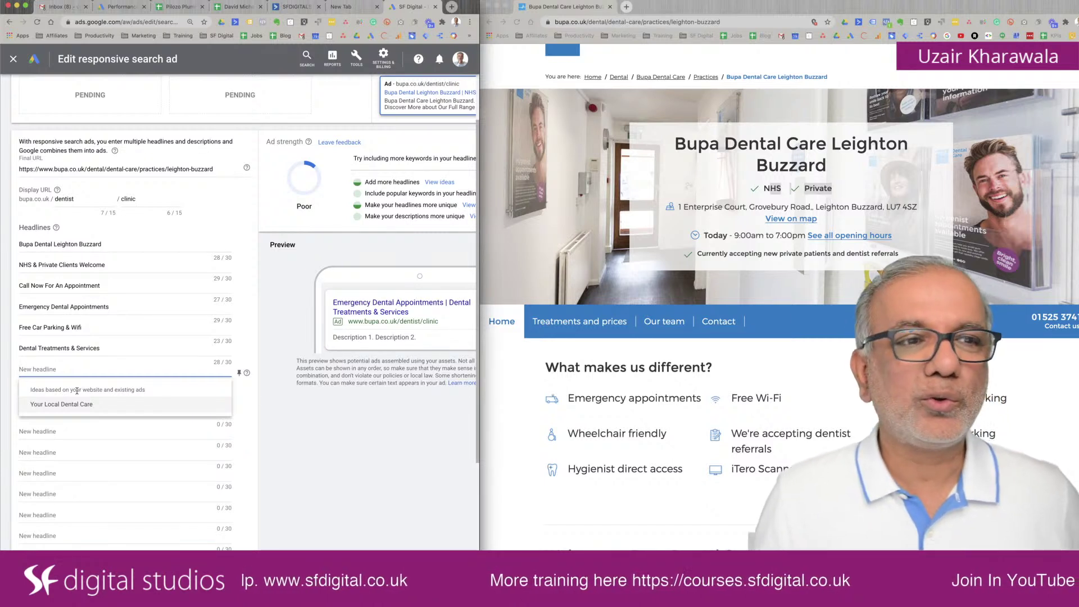
pyautogui.click(68, 406)
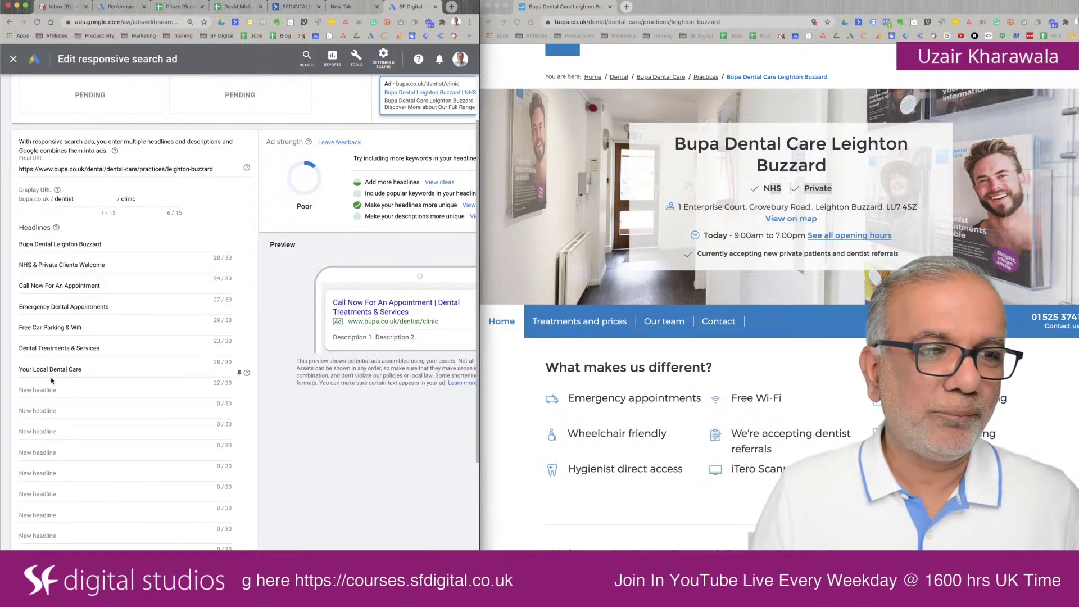
# - Examine the practice page's welcome text, dental treatments, opening hours and location details for eighth headline ideas
pyautogui.click(49, 390)
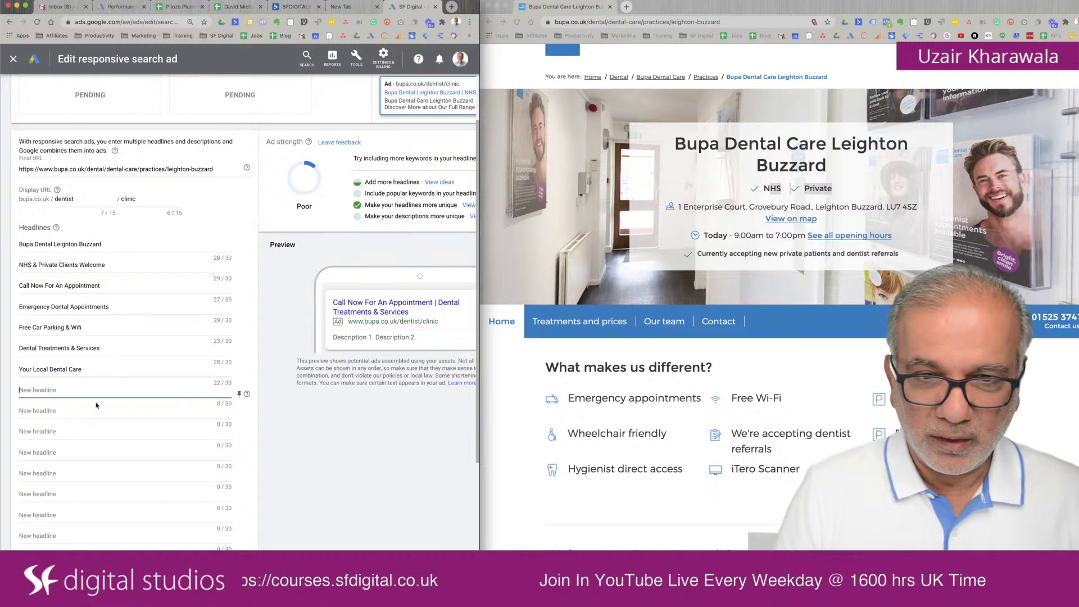
pyautogui.scroll(-4, 770, 466)
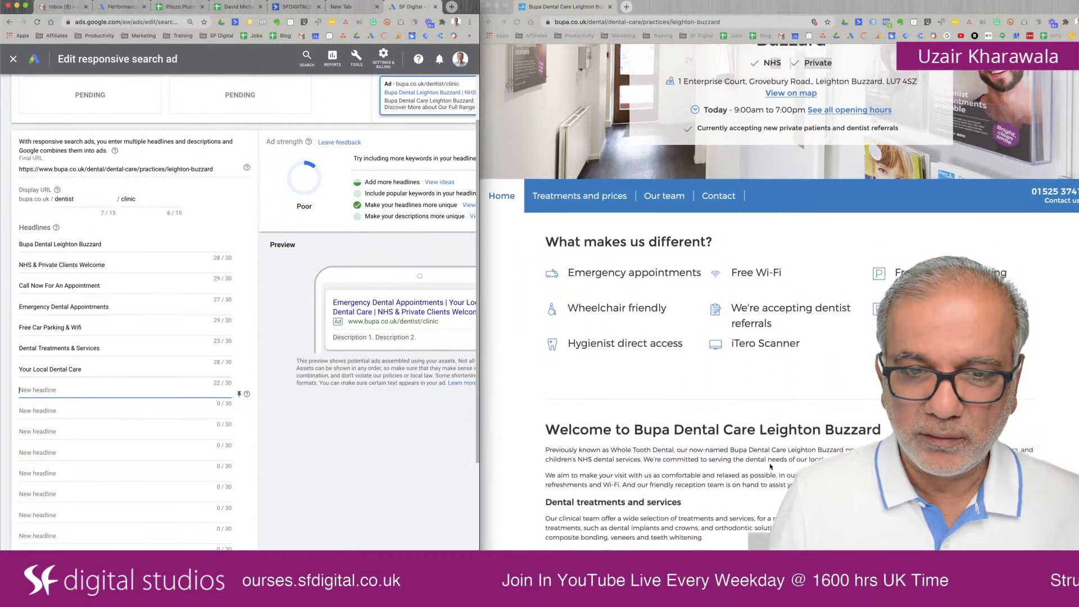
pyautogui.scroll(-10, 770, 466)
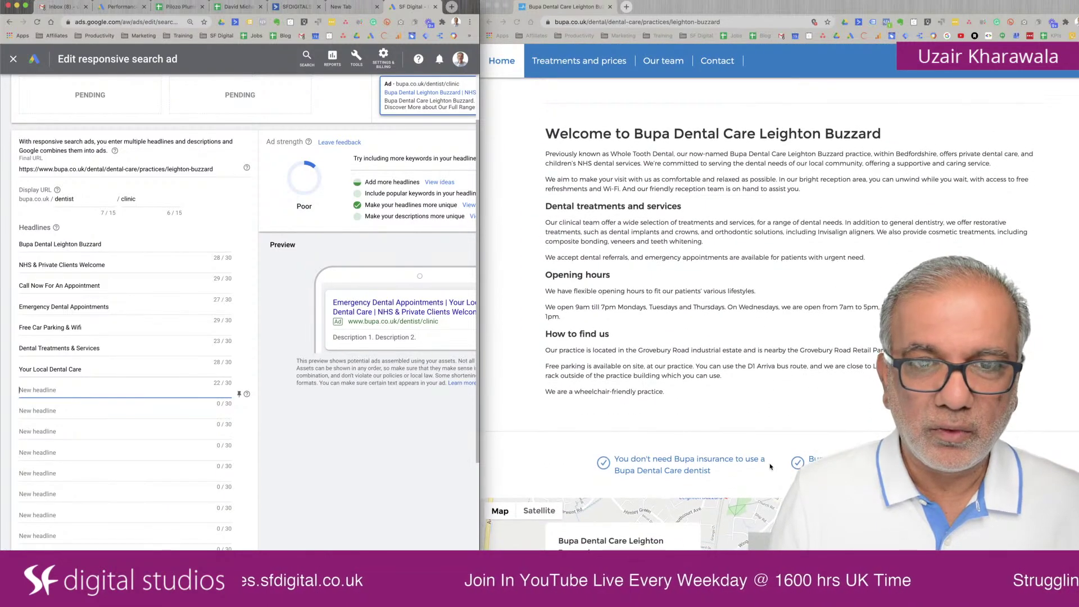
pyautogui.scroll(-1, 770, 466)
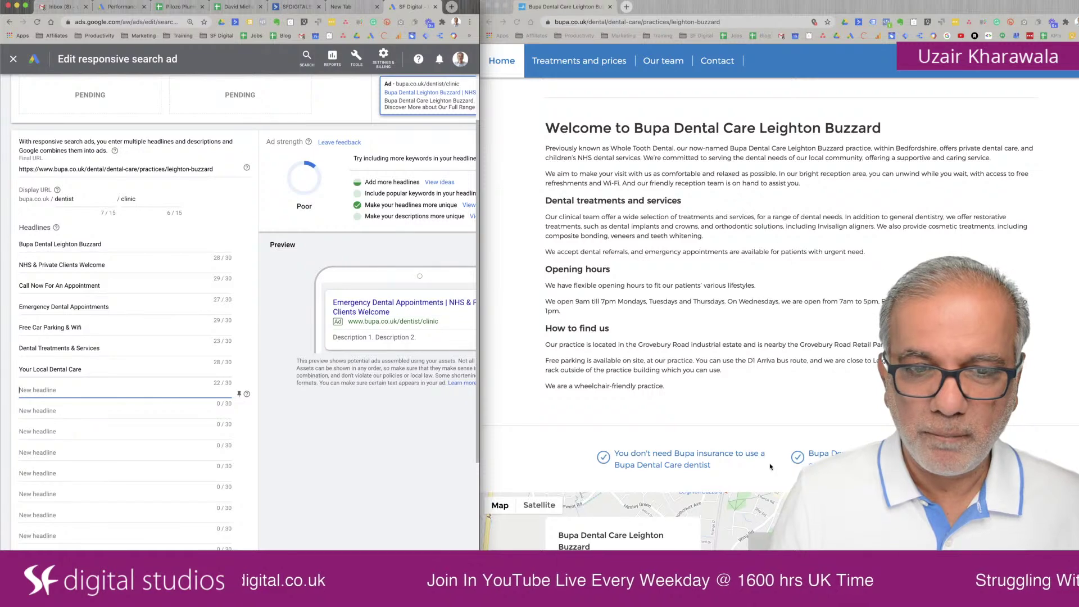
pyautogui.scroll(4, 771, 466)
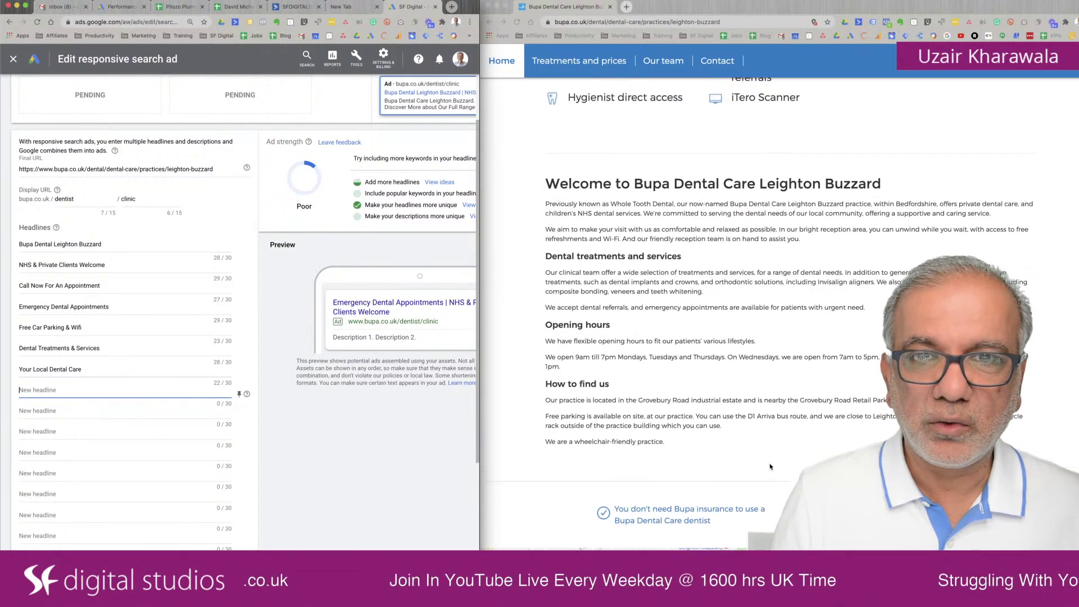
pyautogui.scroll(3, 771, 466)
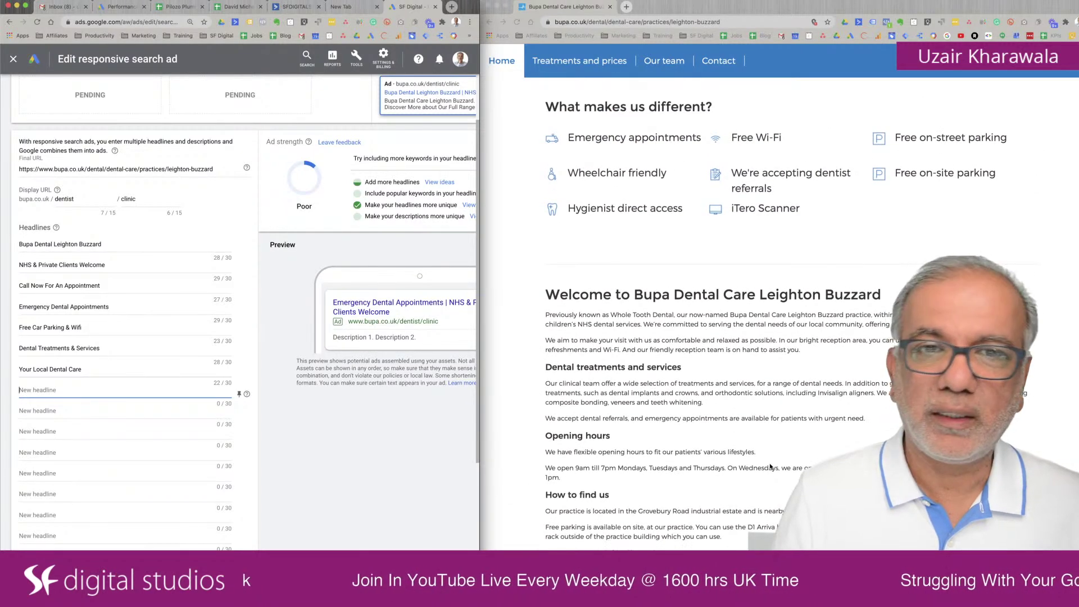